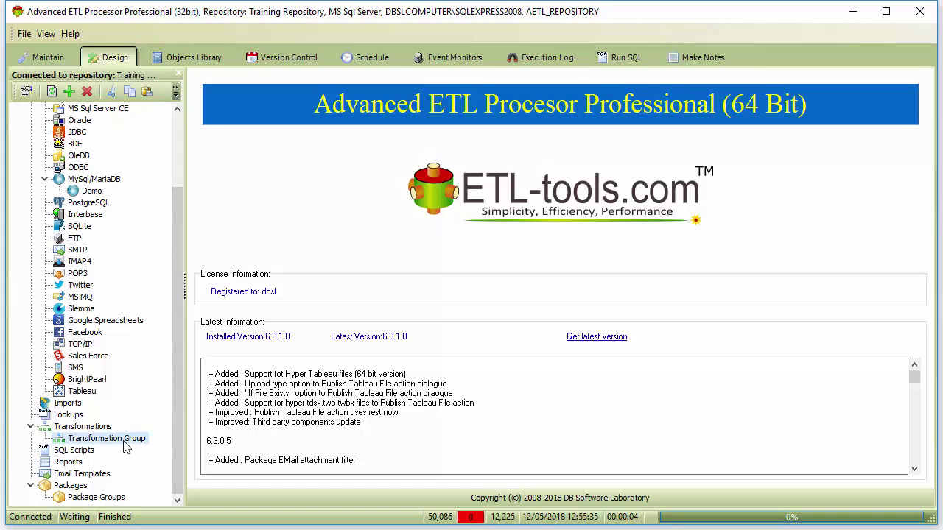
Create a new transformation in the Transformation Group with the description "Transformation"
{"action": "right_click", "coordinate": [126, 442]}
{"action": "left_click", "coordinate": [182, 100]}
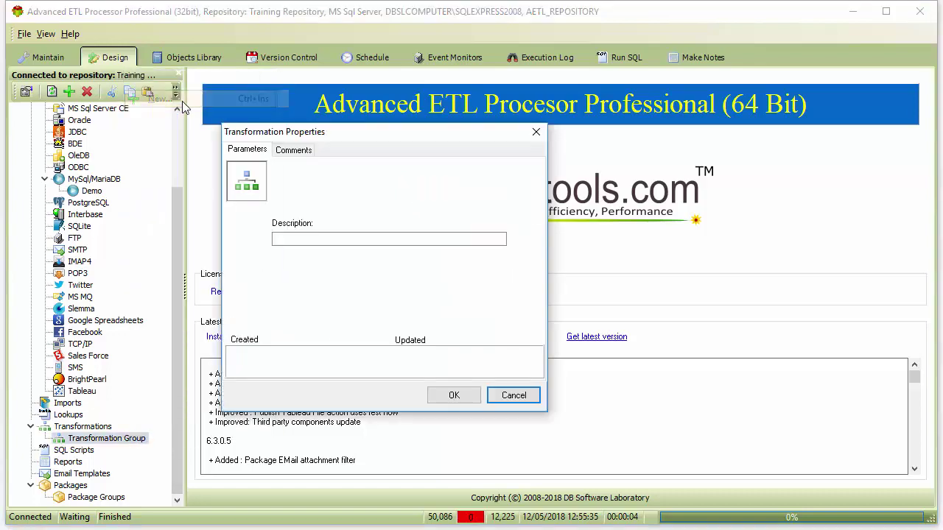
{"action": "left_click", "coordinate": [336, 238]}
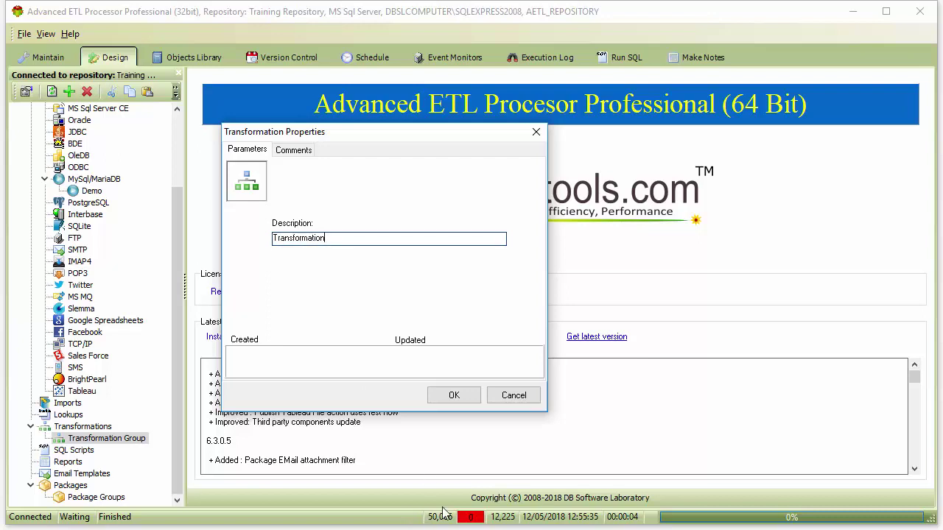
{"action": "left_click", "coordinate": [452, 395]}
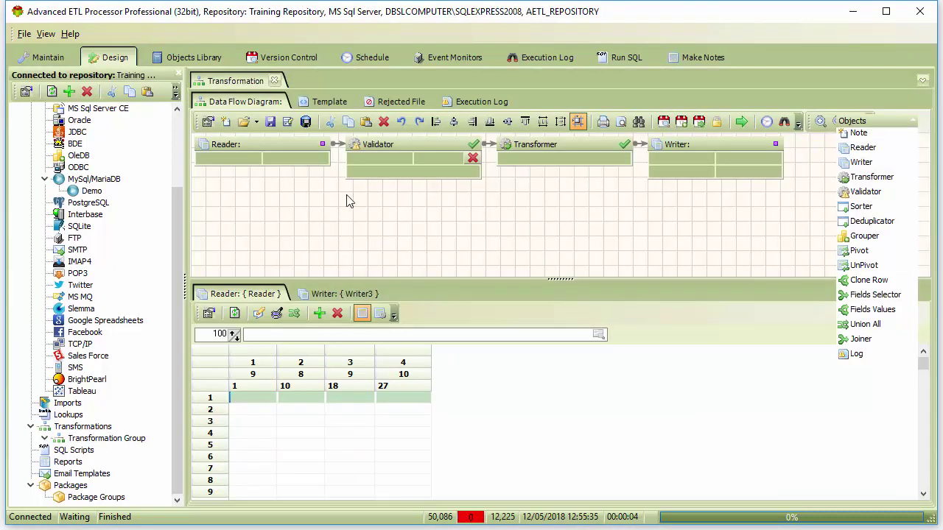
Assign the Text Files connection to the reader and adjust the number of header lines to skip
{"action": "left_click", "coordinate": [306, 150]}
{"action": "double_click", "coordinate": [306, 150]}
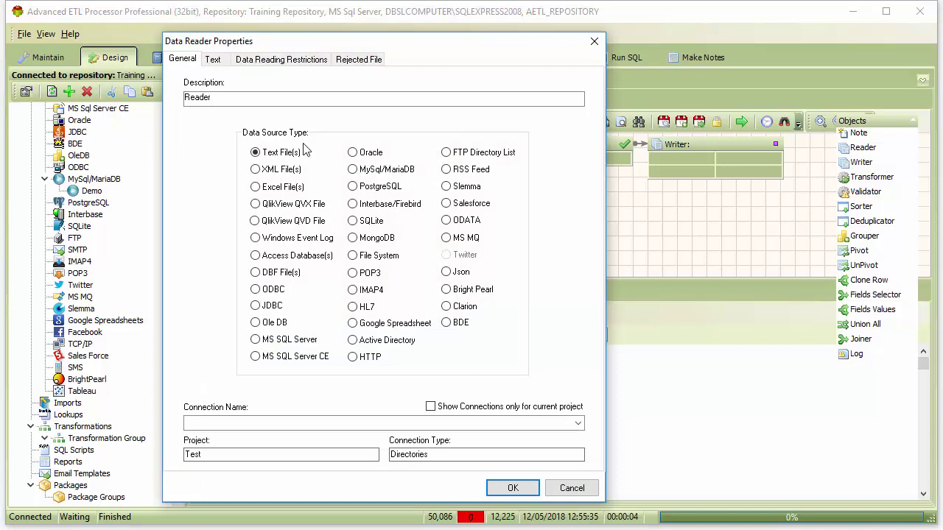
{"action": "left_click", "coordinate": [578, 423]}
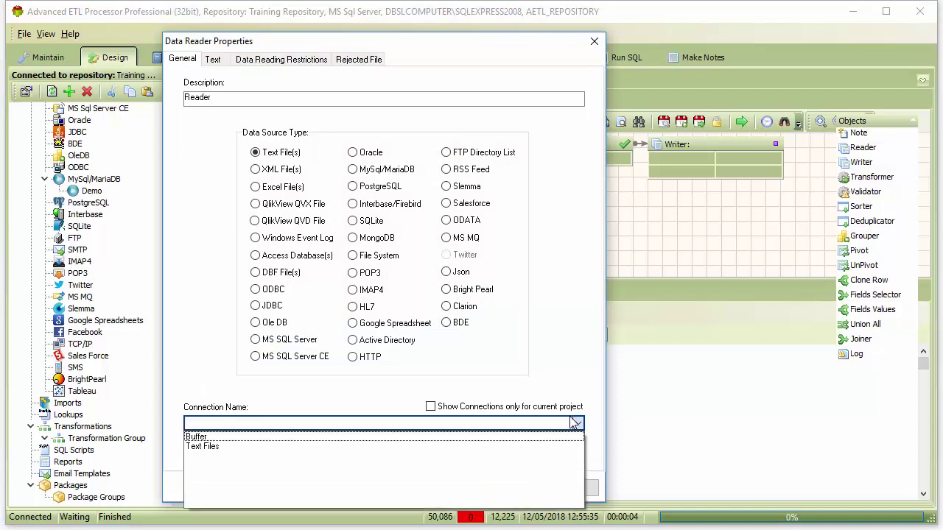
{"action": "left_click", "coordinate": [266, 447]}
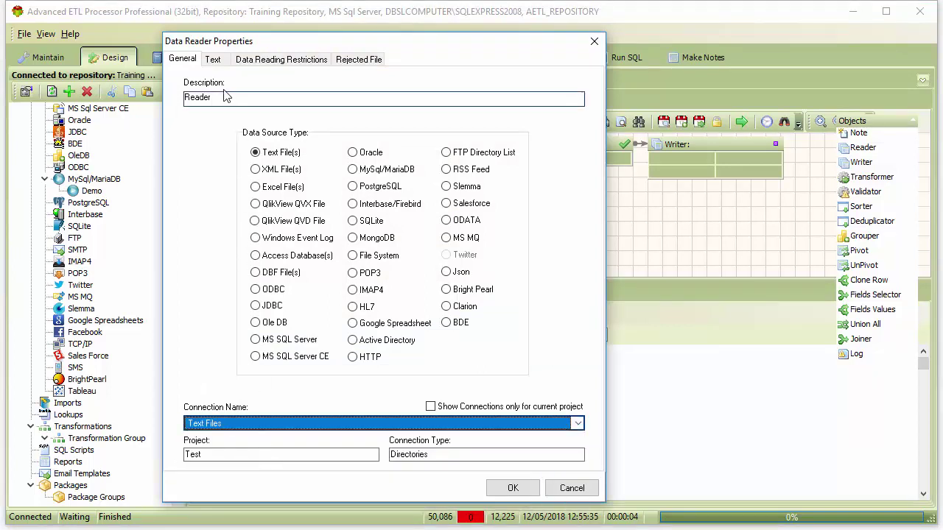
{"action": "left_click", "coordinate": [213, 59]}
{"action": "left_click", "coordinate": [439, 269]}
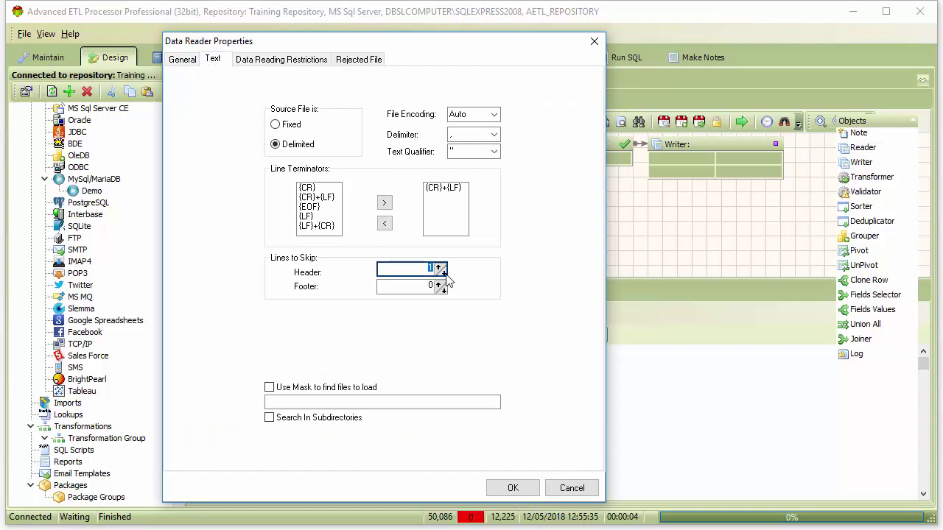
{"action": "left_click", "coordinate": [443, 272]}
{"action": "left_click", "coordinate": [513, 488]}
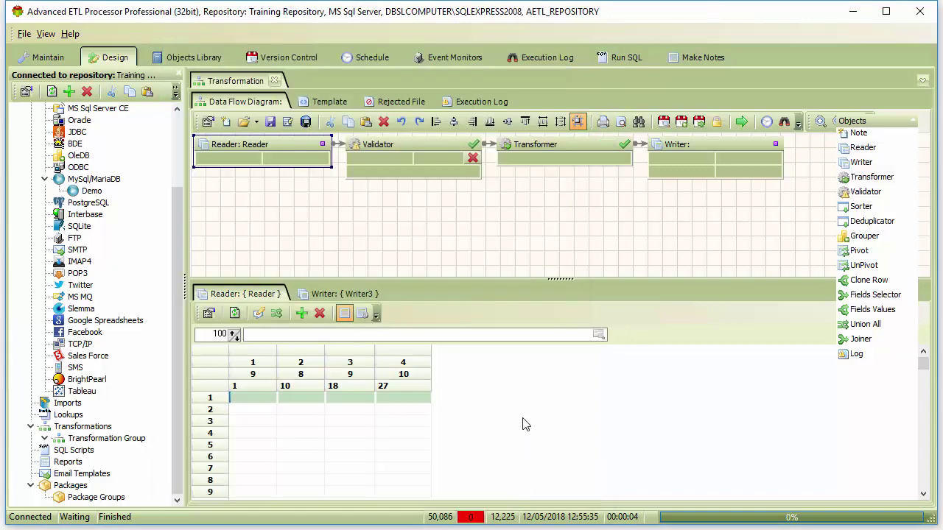
Load Orders.csv from C:\DEMO\Text Files as the reader's source file
{"action": "left_click", "coordinate": [598, 334]}
{"action": "left_click", "coordinate": [243, 296]}
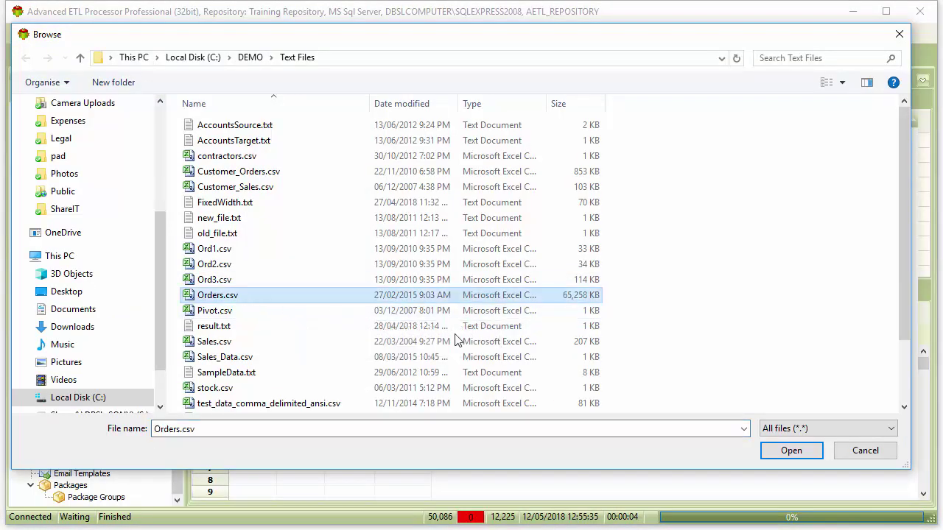
{"action": "left_click", "coordinate": [791, 451]}
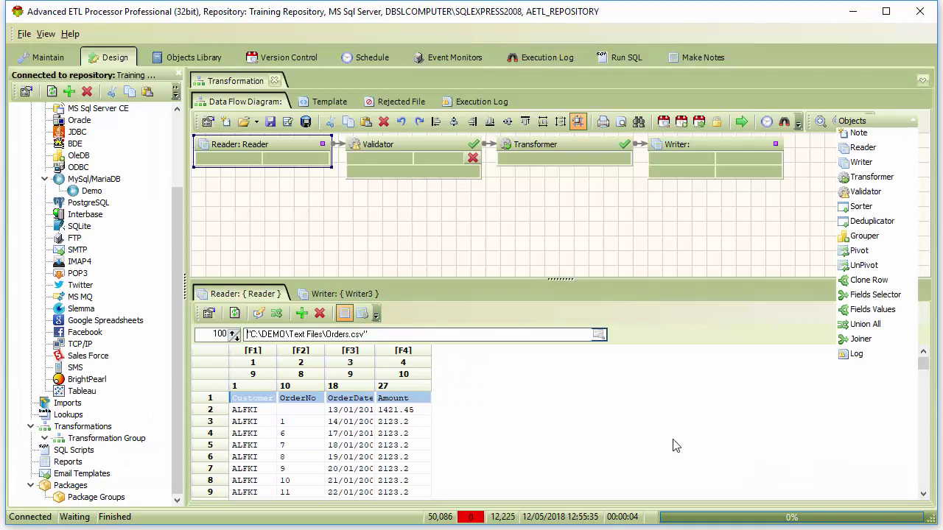
Set the reader's field names from line 1 and auto-format the data grid
{"action": "right_click", "coordinate": [417, 364]}
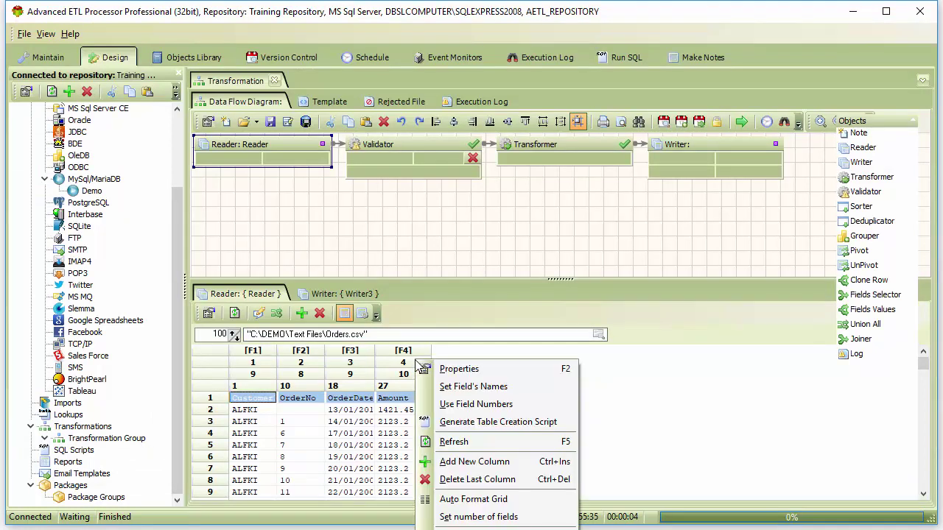
{"action": "left_click", "coordinate": [485, 388]}
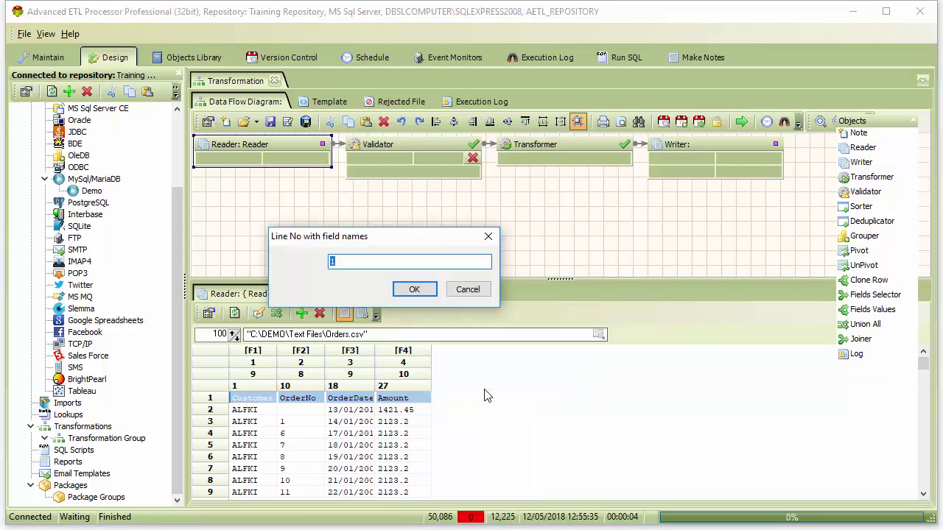
{"action": "left_click", "coordinate": [423, 291]}
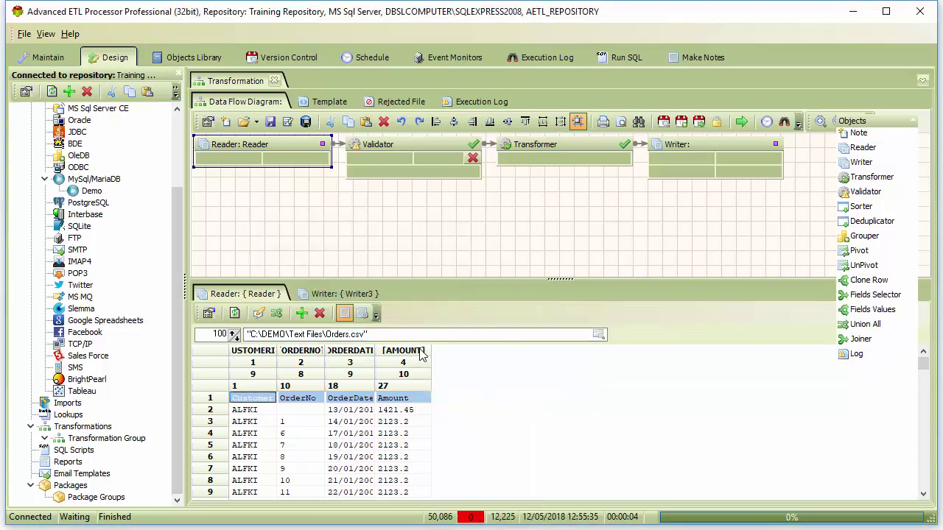
{"action": "right_click", "coordinate": [423, 354]}
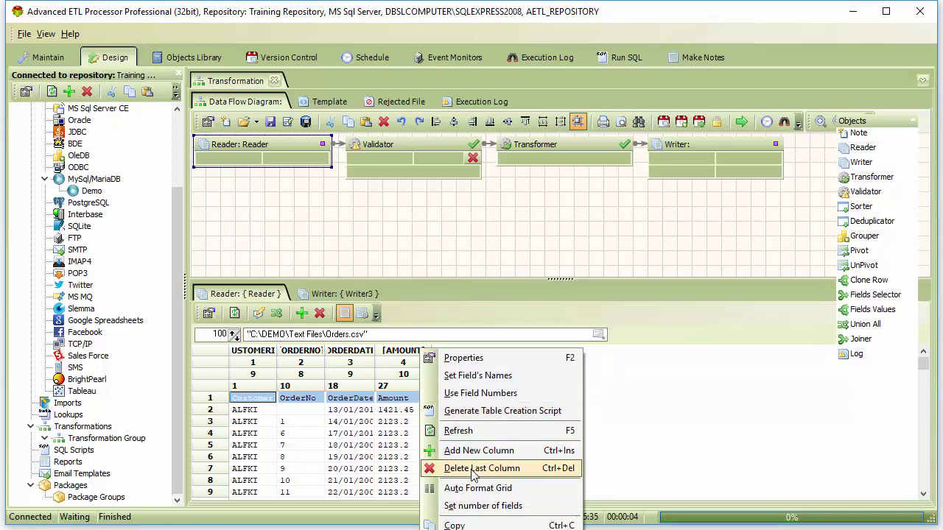
{"action": "left_click", "coordinate": [503, 495]}
{"action": "left_click", "coordinate": [421, 425]}
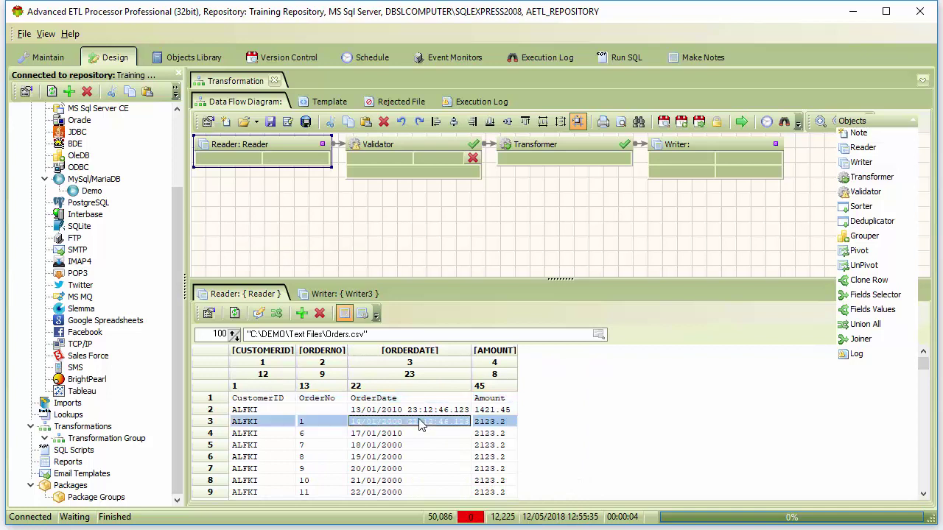
Add a second Validator below the Transformer and link the first Validator's rejected-record output to it
{"action": "left_click", "coordinate": [876, 195]}
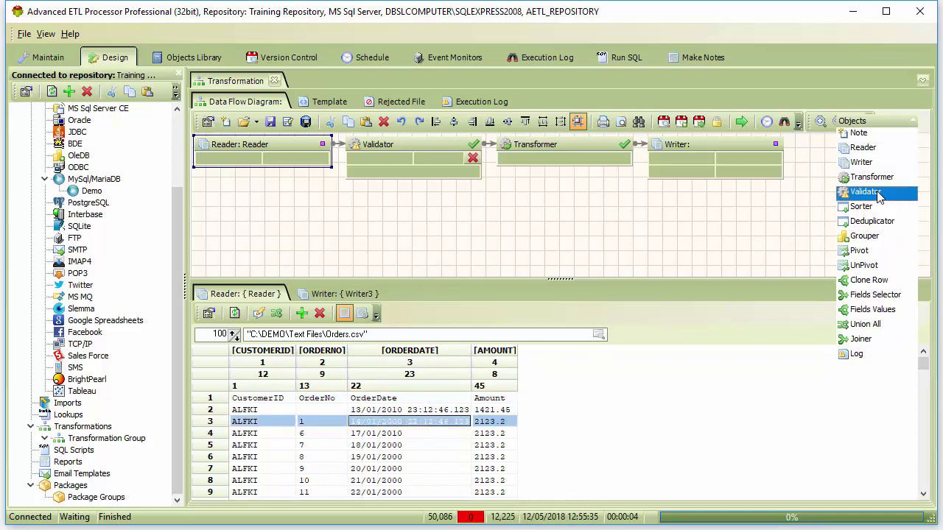
{"action": "left_click", "coordinate": [492, 211]}
{"action": "left_click_drag", "start_coordinate": [479, 182], "coordinate": [501, 225]}
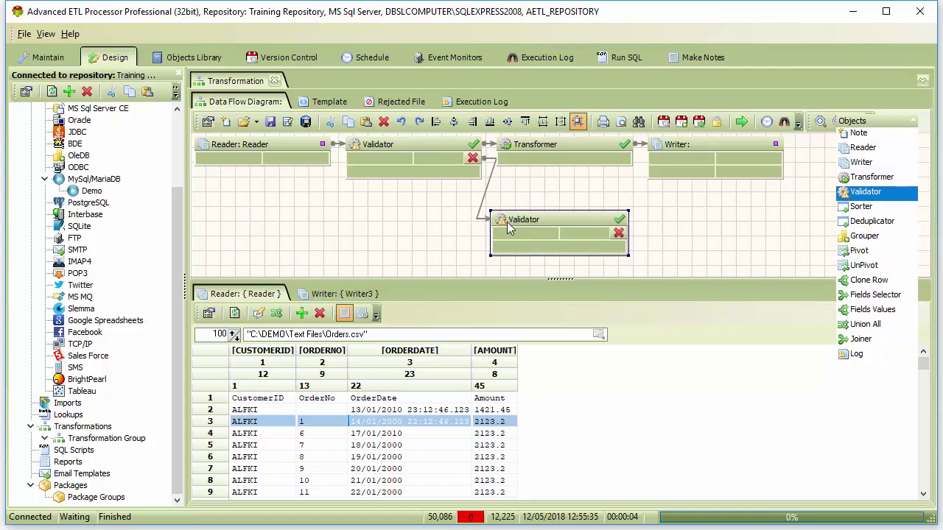
Auto-map all source fields to the target fields by field position in the first Validator
{"action": "double_click", "coordinate": [451, 150]}
{"action": "left_click", "coordinate": [493, 67]}
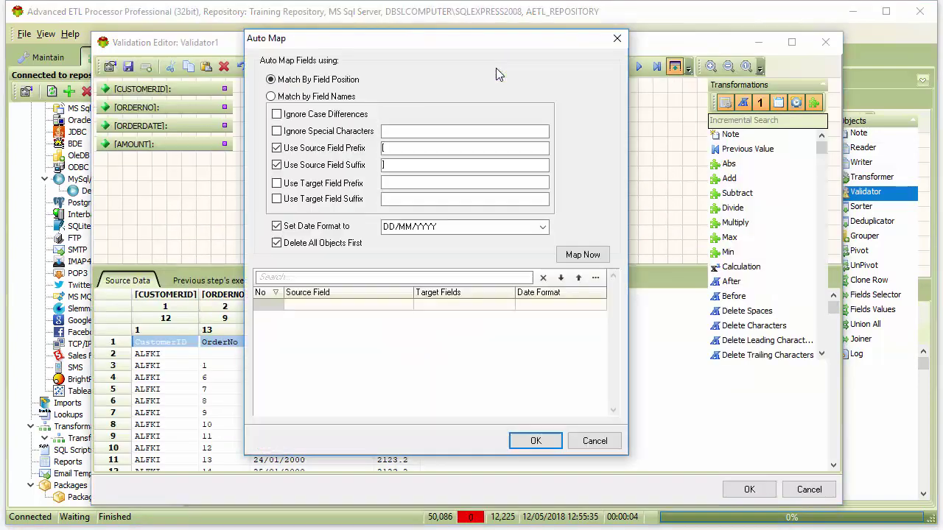
{"action": "left_click", "coordinate": [590, 256]}
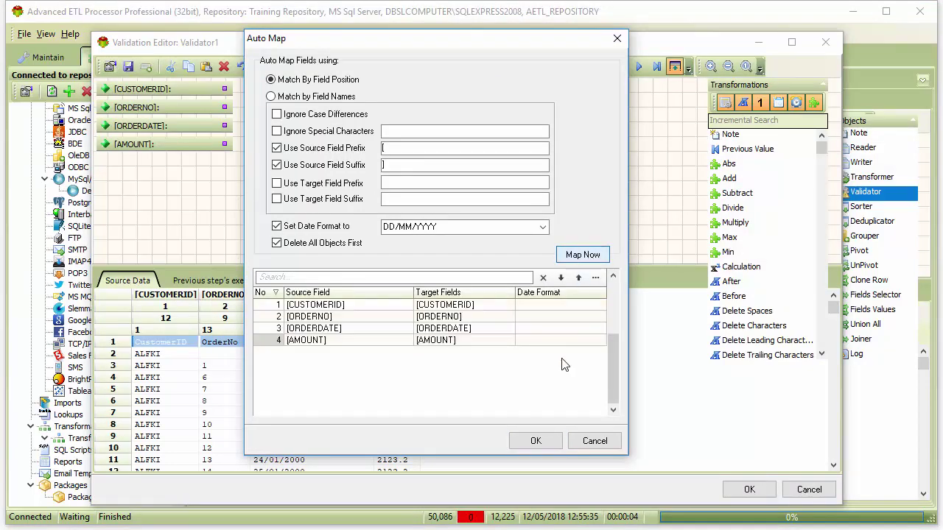
{"action": "left_click", "coordinate": [540, 440]}
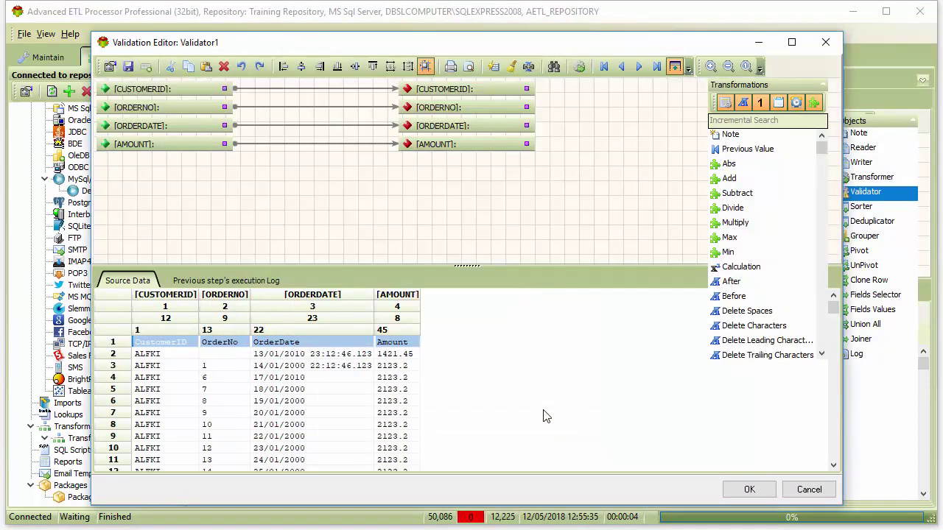
Find the Meta Data transformation with the search text "met" and place it below the source fields
{"action": "left_click", "coordinate": [768, 123]}
{"action": "type", "text": "met"}
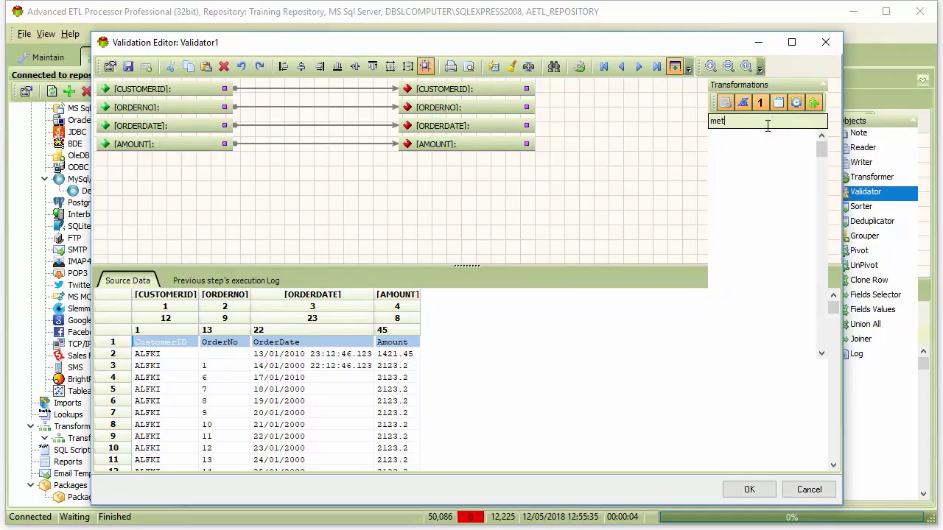
{"action": "left_click", "coordinate": [741, 137]}
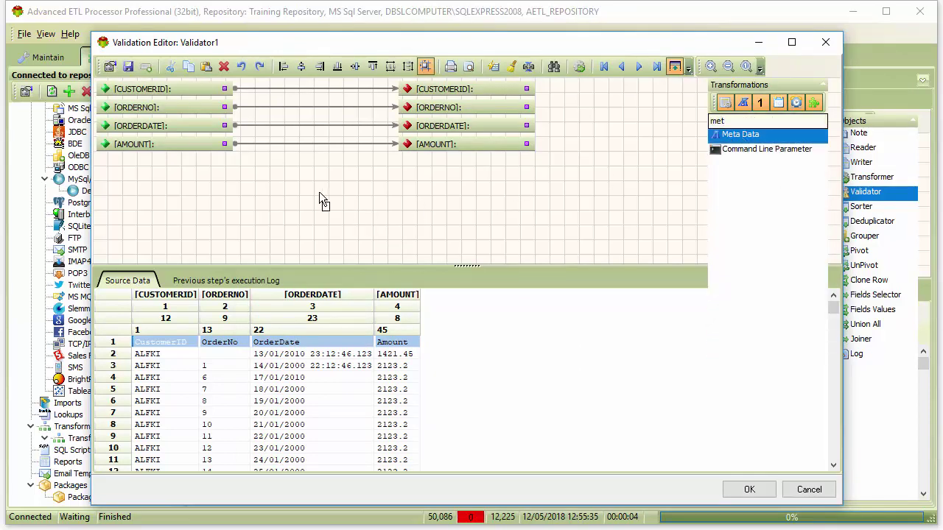
{"action": "left_click_drag", "start_coordinate": [184, 186], "coordinate": [183, 184]}
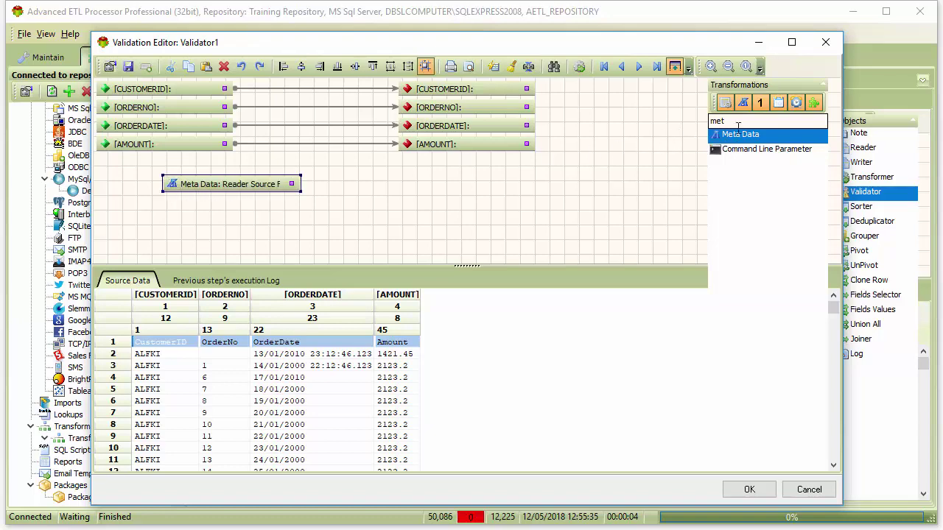
Set the Meta Data object's value to Reader Source Record No
{"action": "left_click", "coordinate": [756, 122]}
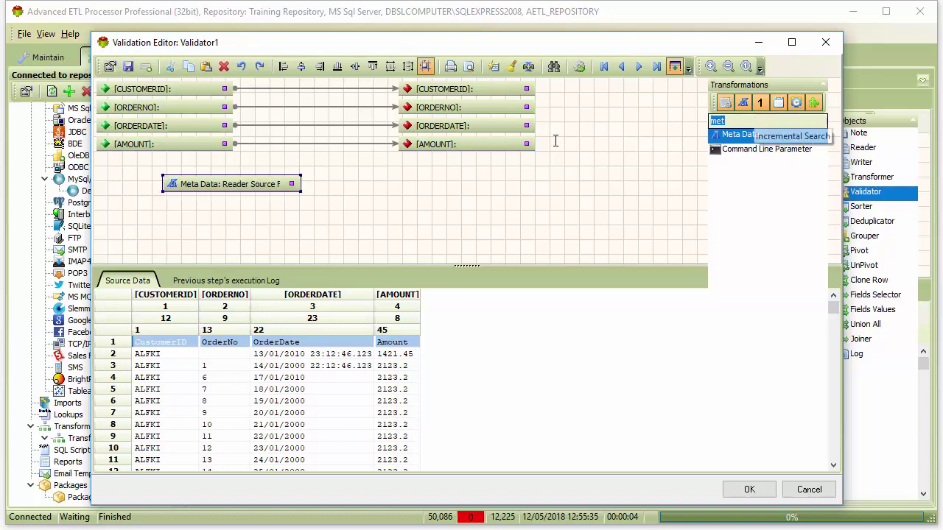
{"action": "left_click", "coordinate": [264, 192]}
{"action": "double_click", "coordinate": [259, 180]}
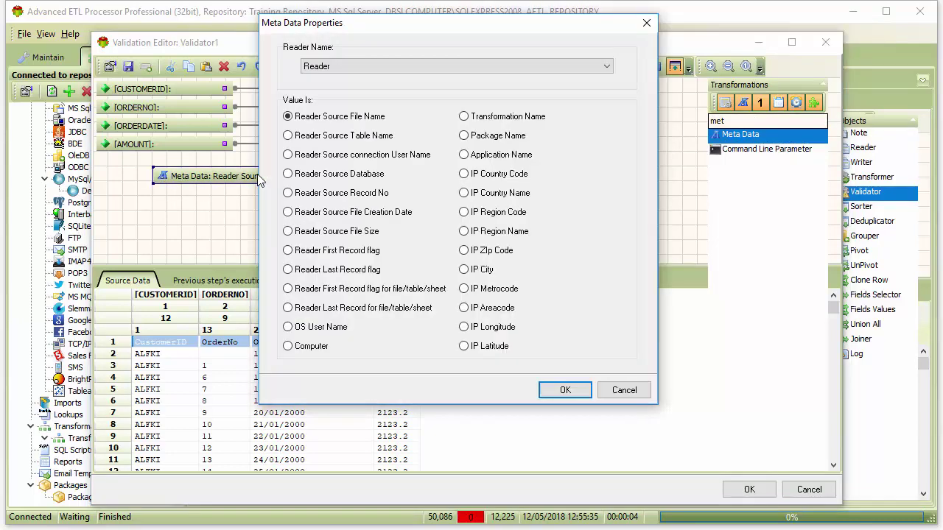
{"action": "left_click", "coordinate": [344, 196]}
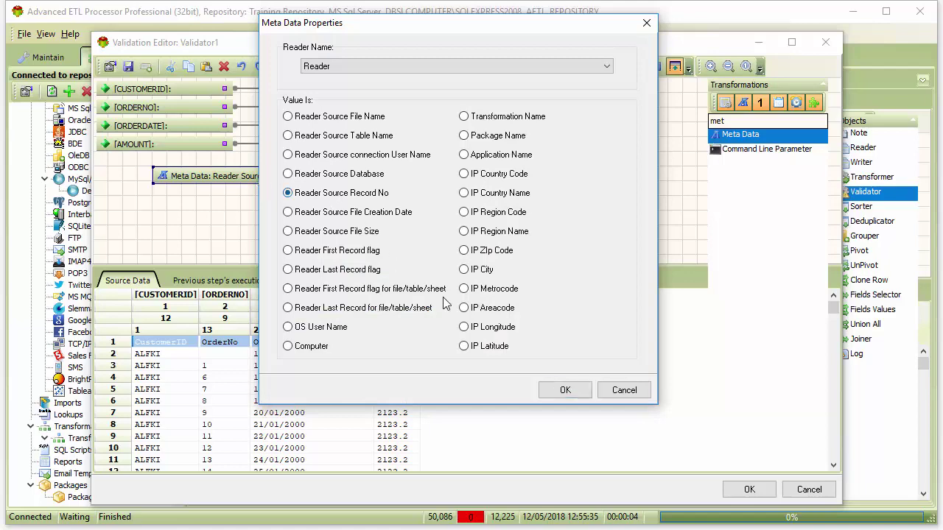
{"action": "left_click", "coordinate": [566, 392]}
Find the Is Equal To check with "is equ", place it beside the Meta Data object and link the two
{"action": "left_click", "coordinate": [748, 121]}
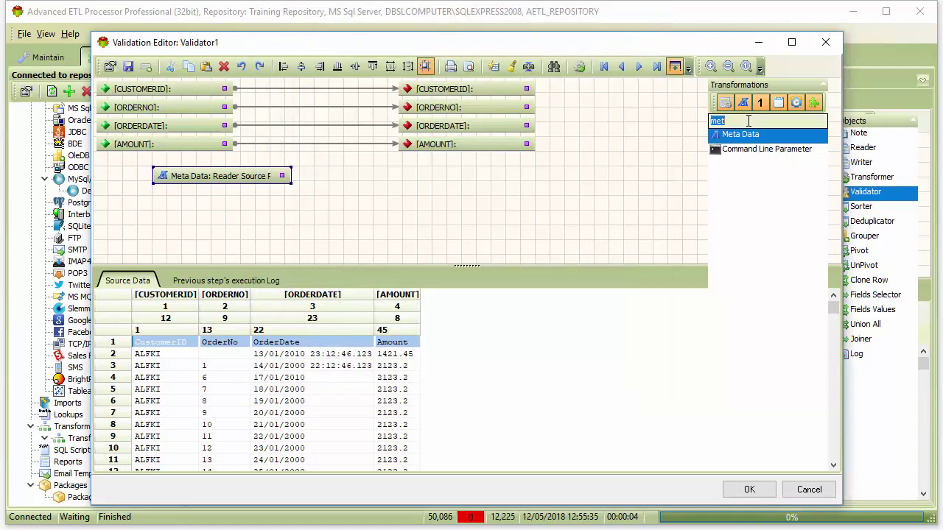
{"action": "key", "text": "BackSpace"}
{"action": "type", "text": "is"}
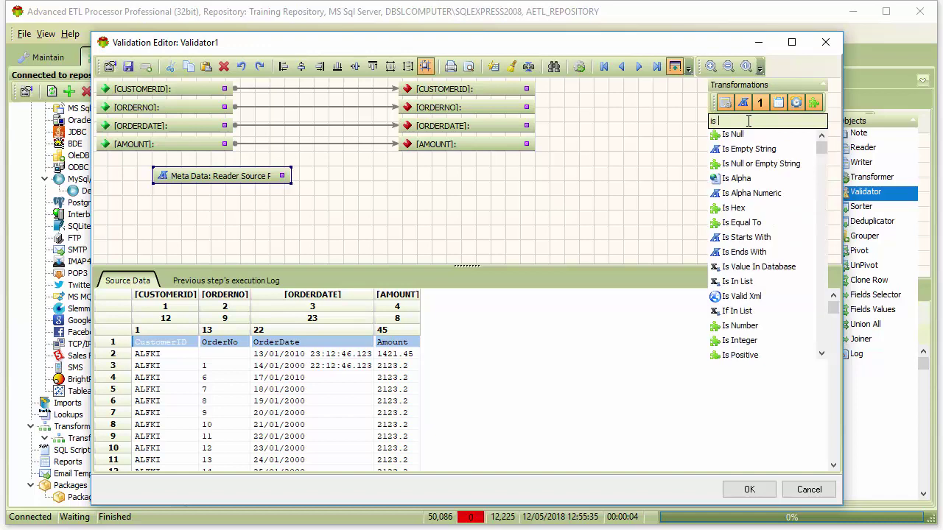
{"action": "type", "text": " equ"}
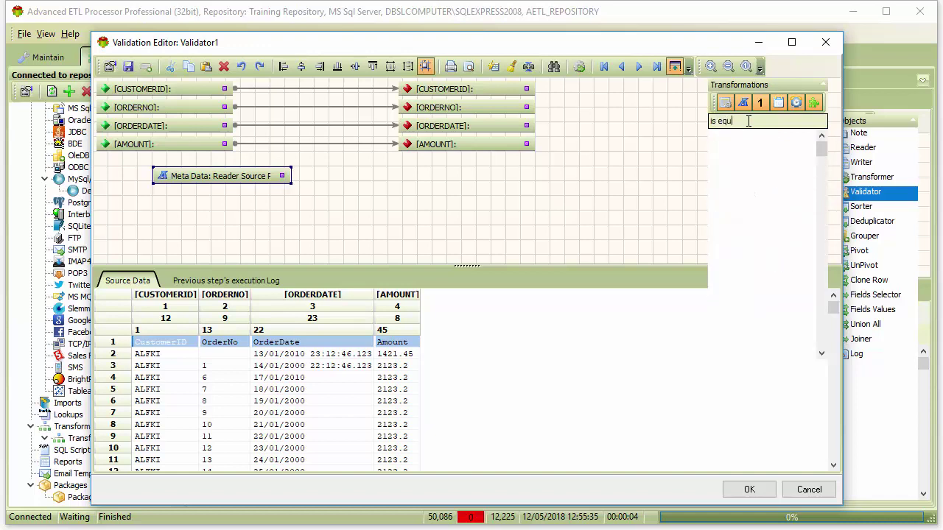
{"action": "left_click_drag", "start_coordinate": [725, 136], "coordinate": [466, 184]}
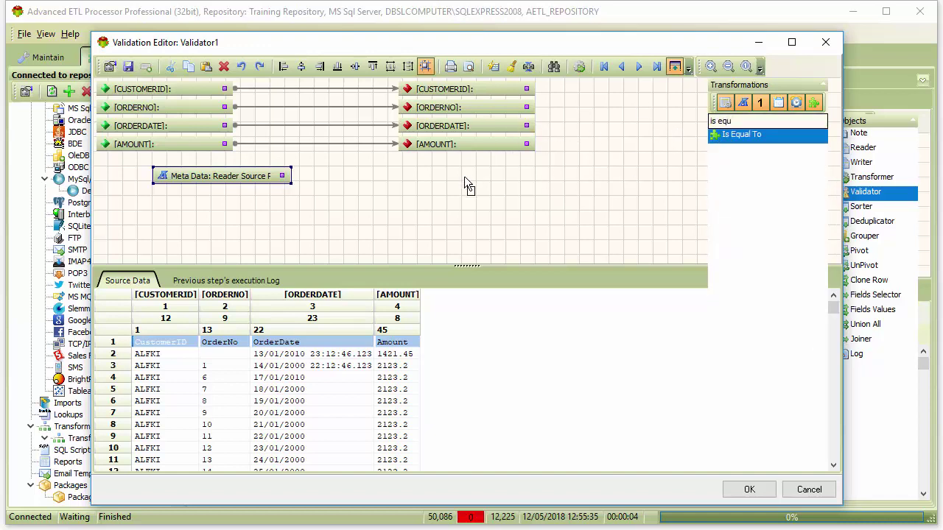
{"action": "left_click_drag", "start_coordinate": [326, 177], "coordinate": [327, 183]}
Configure Is Equal To with the value 1 and Reject Record on success, then save the first Validator
{"action": "double_click", "coordinate": [366, 190]}
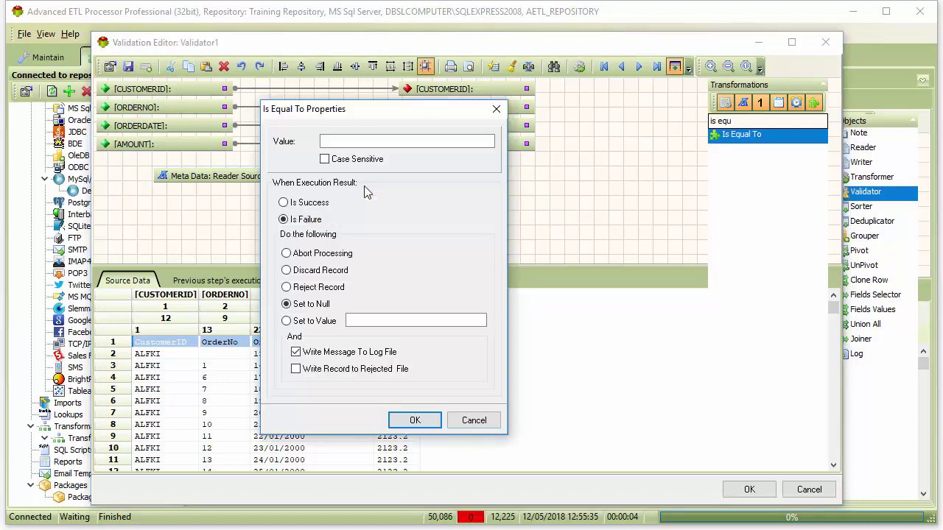
{"action": "left_click", "coordinate": [316, 203]}
{"action": "left_click", "coordinate": [355, 142]}
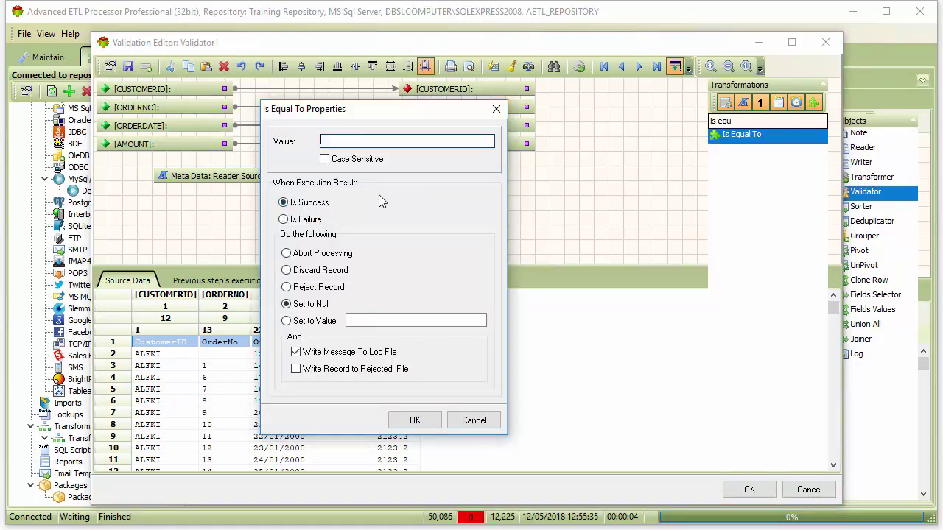
{"action": "type", "text": "1"}
{"action": "left_click", "coordinate": [314, 289]}
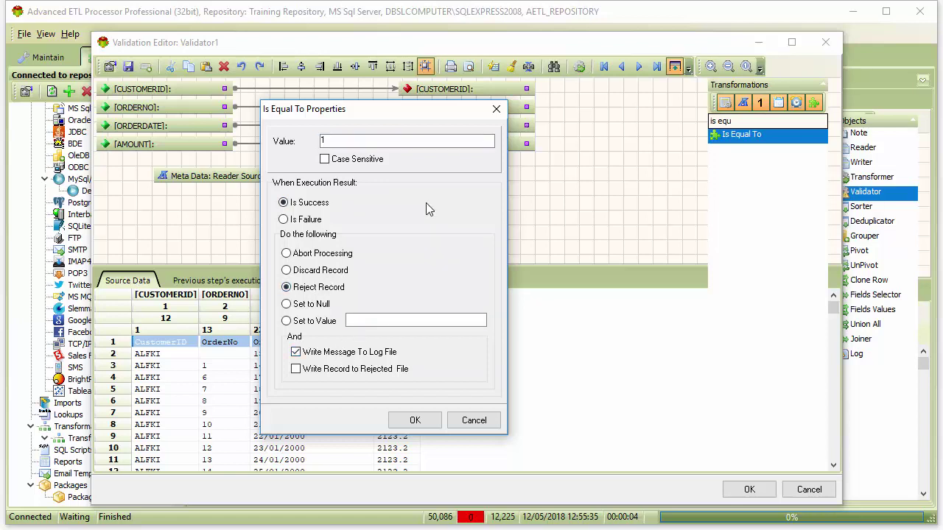
{"action": "left_click", "coordinate": [413, 421]}
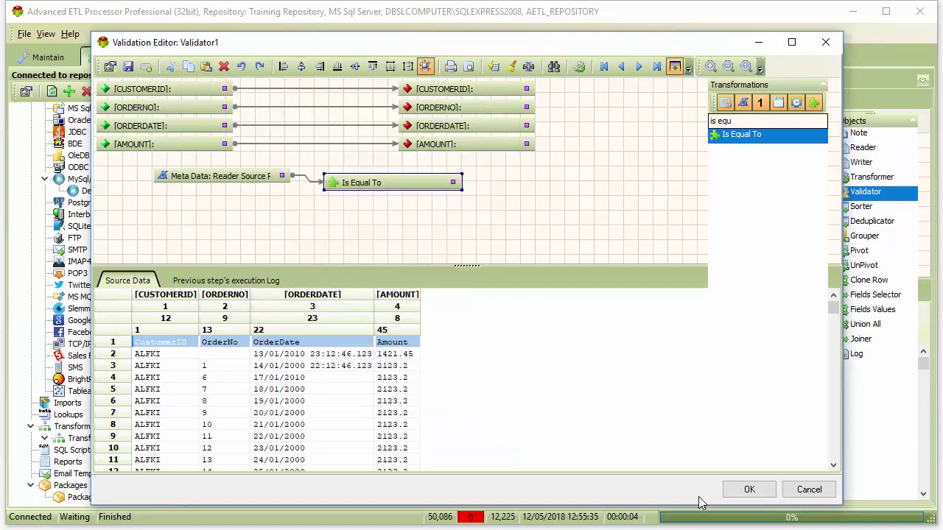
{"action": "left_click", "coordinate": [758, 493]}
Choose the Text Files connection for the Writer's text file target
{"action": "double_click", "coordinate": [697, 147]}
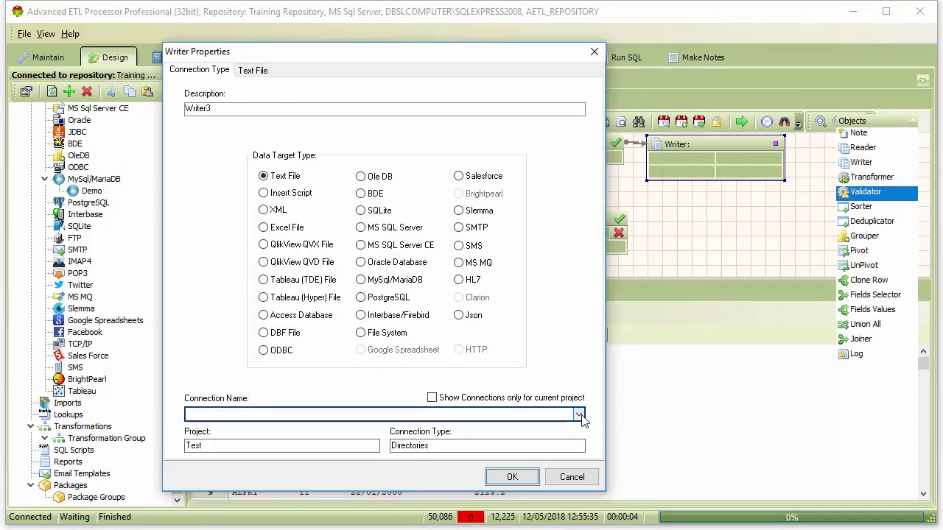
{"action": "left_click", "coordinate": [558, 416]}
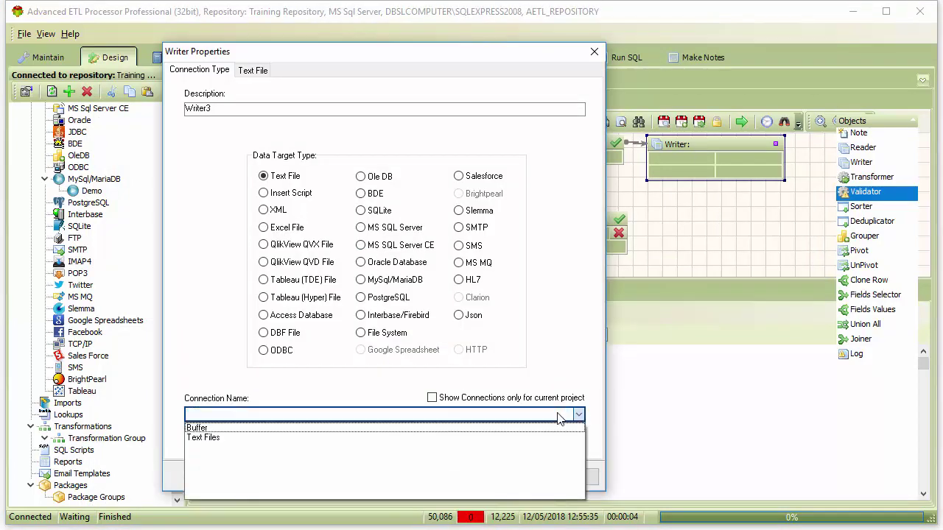
{"action": "left_click", "coordinate": [240, 437]}
Turn on header creation for the Writer's text file and set its line ending to {CR}+{LF}
{"action": "left_click", "coordinate": [253, 70]}
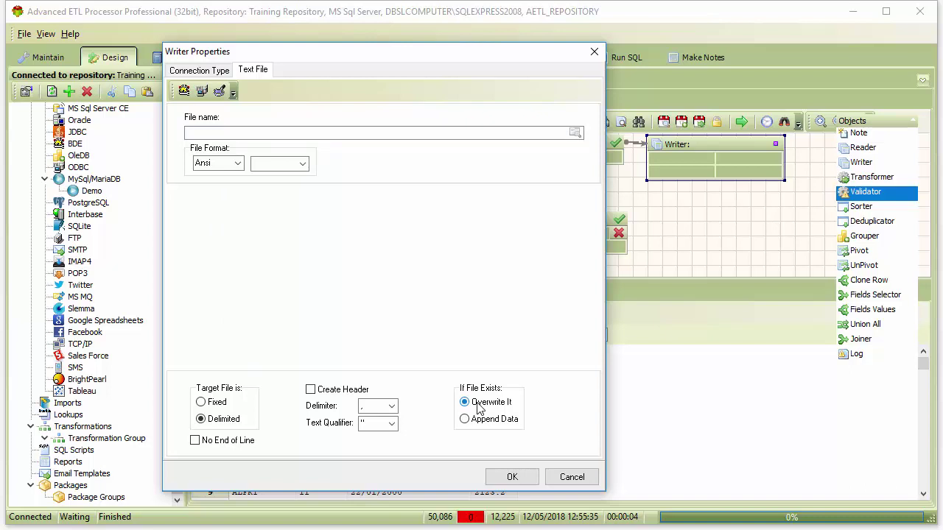
{"action": "left_click", "coordinate": [339, 393]}
{"action": "left_click", "coordinate": [273, 130]}
{"action": "left_click", "coordinate": [302, 163]}
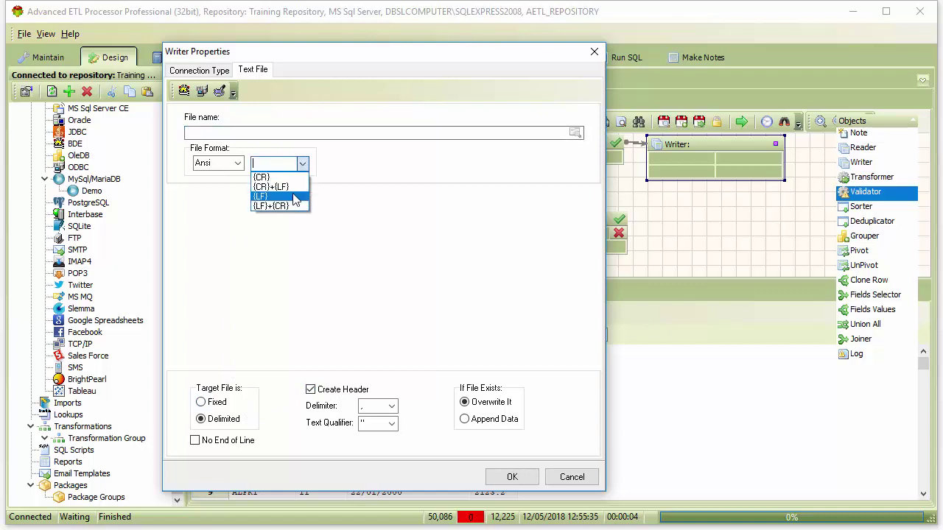
{"action": "left_click", "coordinate": [295, 188]}
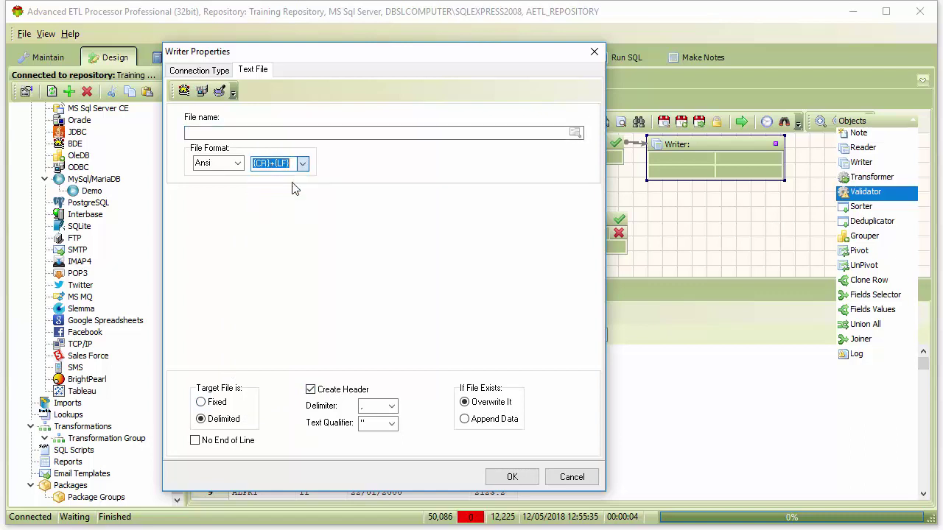
Set the Writer's target file to c:\demo\Buffer\result1.csv and save the Writer properties
{"action": "left_click", "coordinate": [303, 133]}
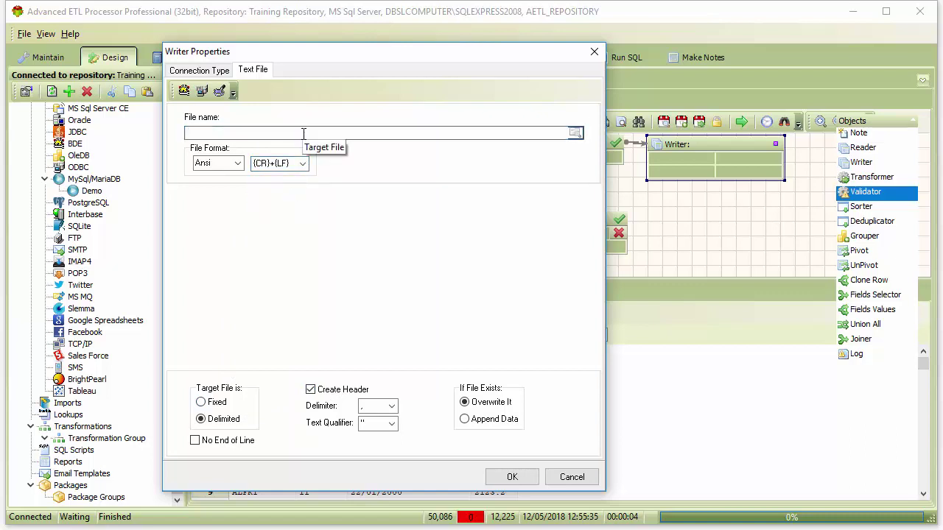
{"action": "type", "text": "c:\\"}
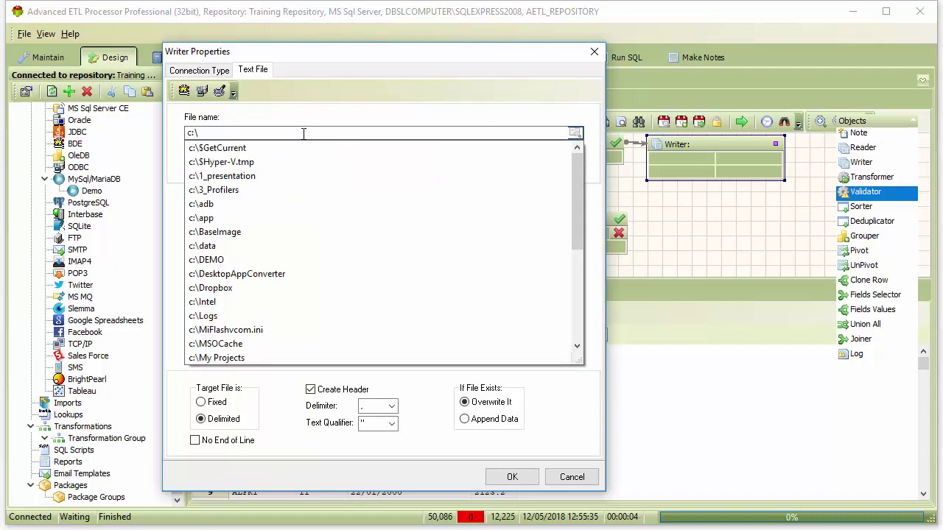
{"action": "type", "text": "demo"}
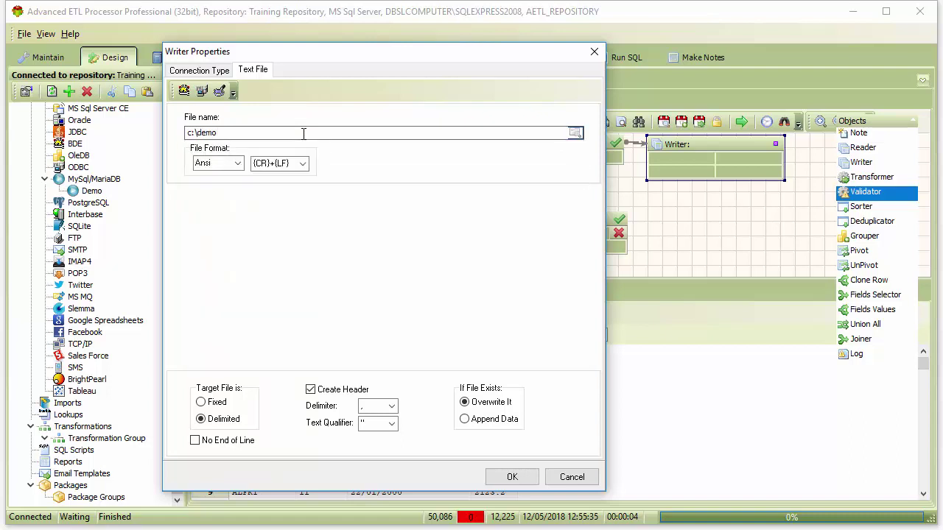
{"action": "type", "text": "\\buffe"}
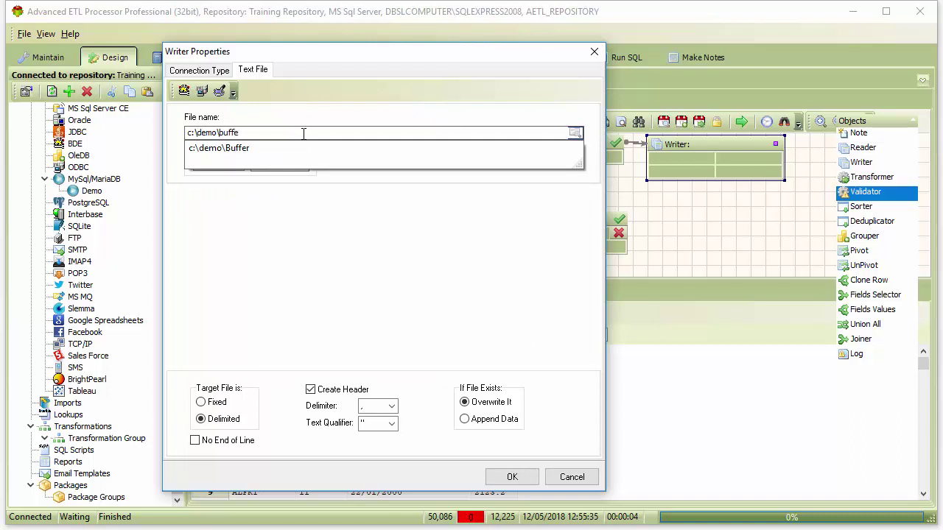
{"action": "key", "text": "Down"}
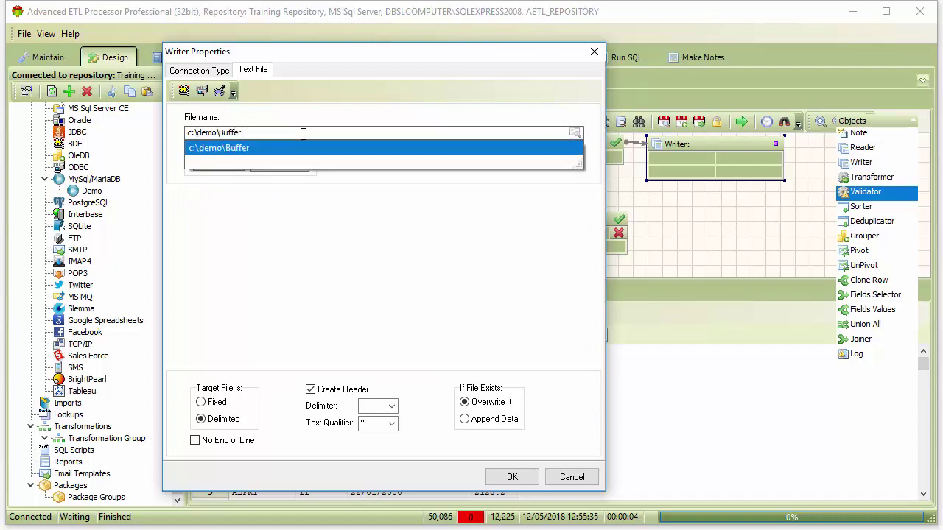
{"action": "key", "text": "Return"}
{"action": "left_click", "coordinate": [303, 134]}
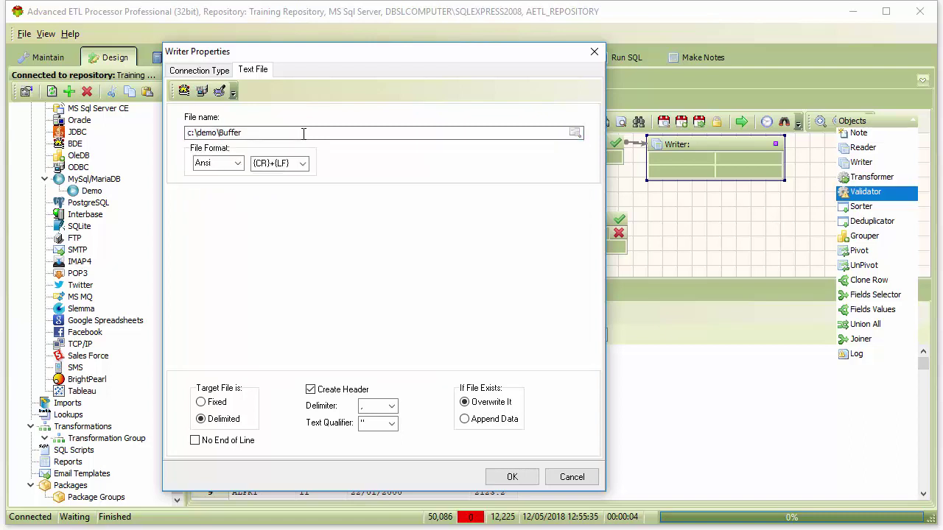
{"action": "type", "text": "\\"}
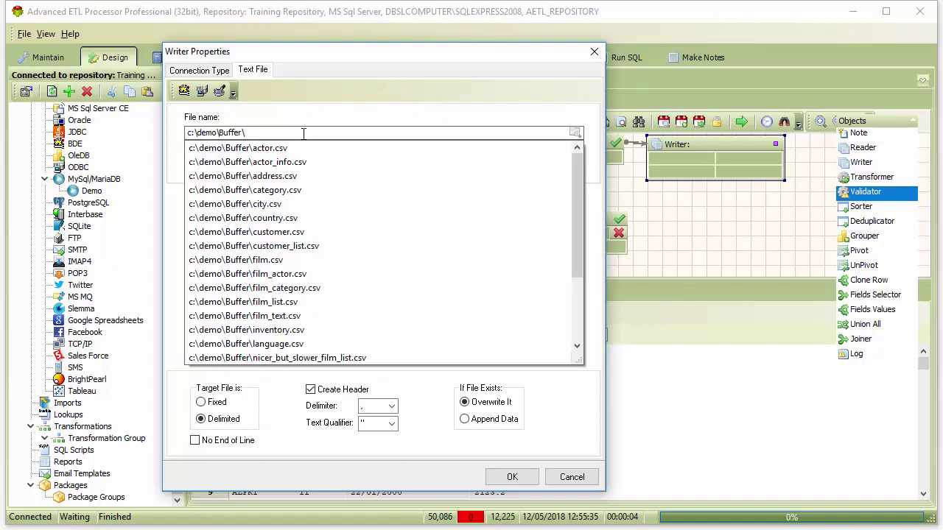
{"action": "type", "text": "re"}
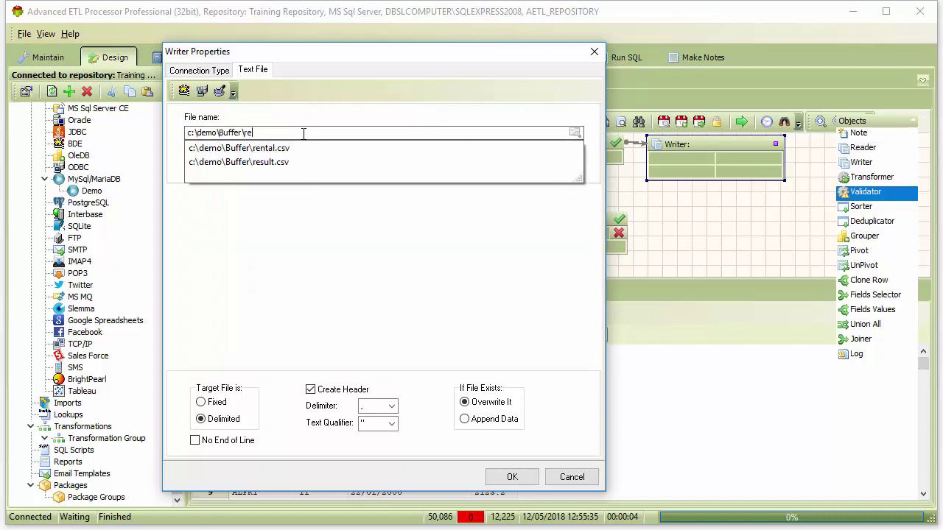
{"action": "type", "text": "s"}
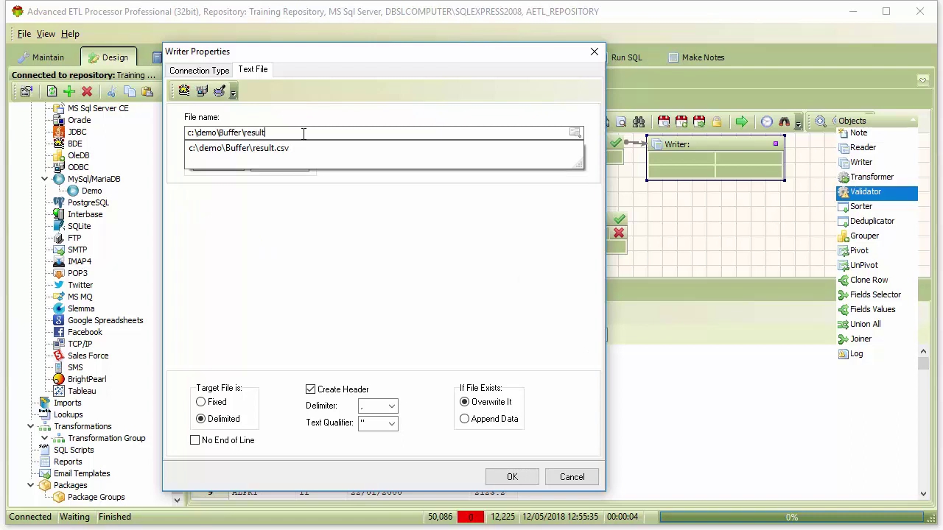
{"action": "type", "text": "ult1.csv"}
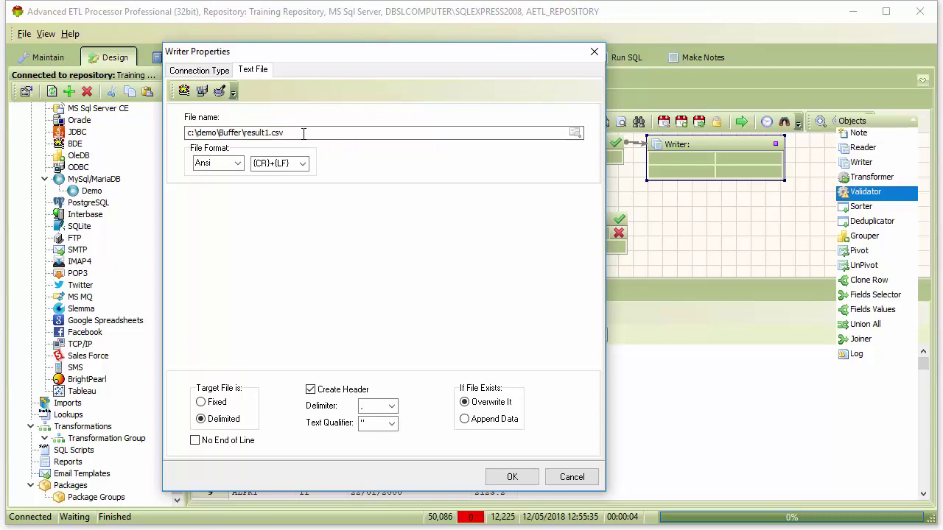
{"action": "left_click", "coordinate": [512, 477]}
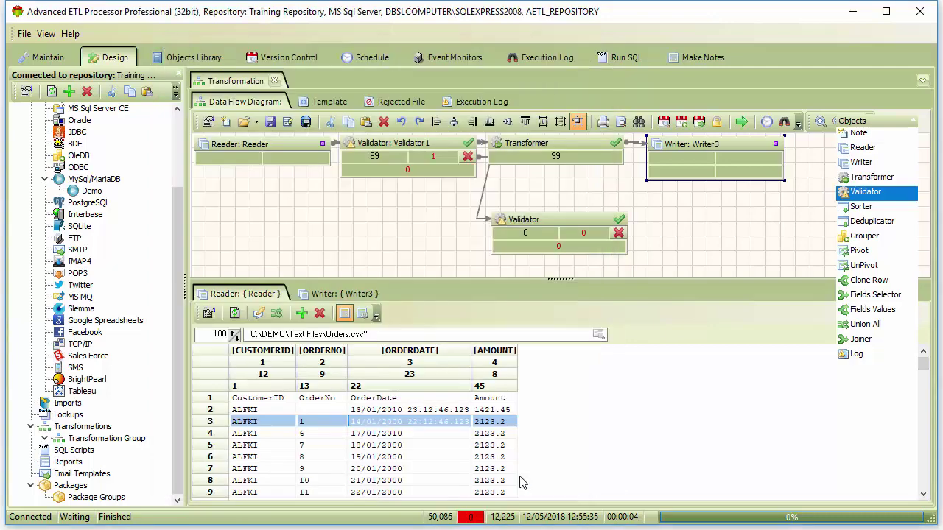
Give the Writer's target the source fields CUSTOMERID, ORDERNO, ORDERDATE and AMOUNT in place of its default columns
{"action": "left_click", "coordinate": [343, 293]}
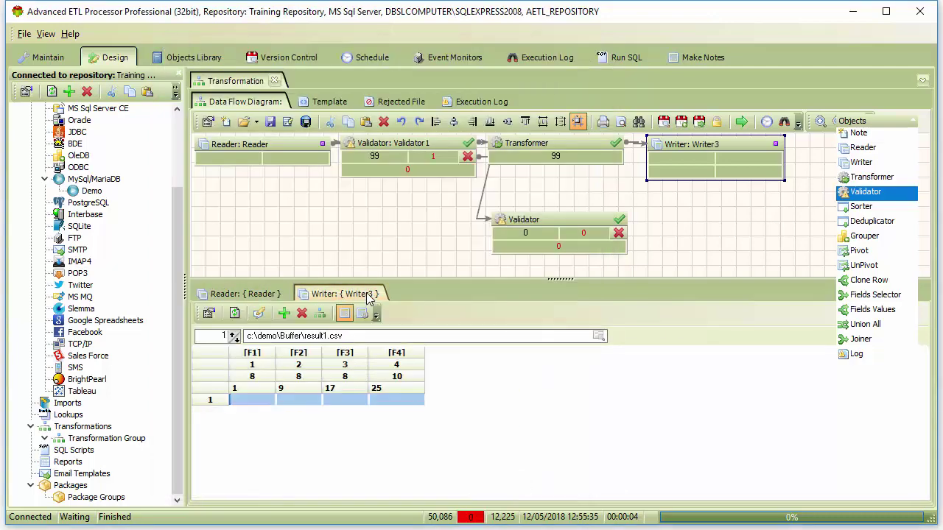
{"action": "left_click", "coordinate": [329, 318]}
{"action": "left_click", "coordinate": [510, 349]}
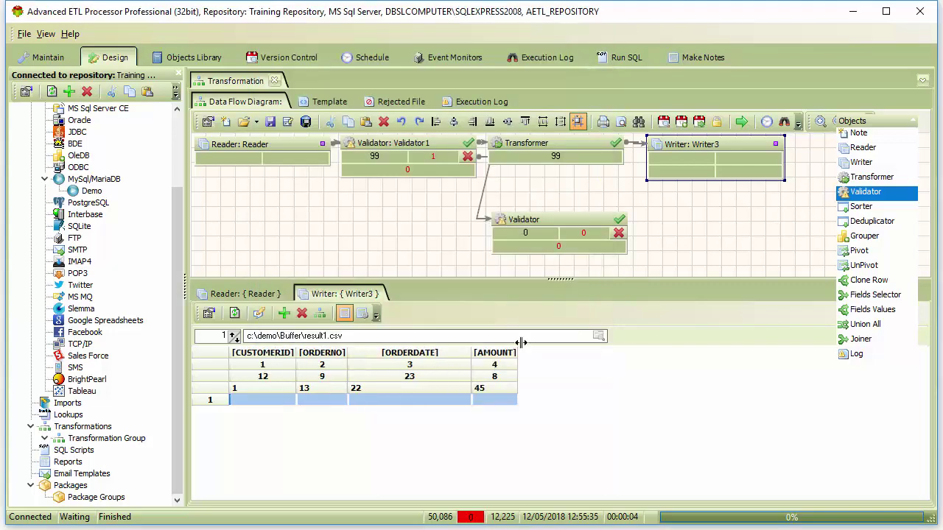
Auto-map the Transformer's source fields to the target fields by field position and save the Transformer
{"action": "double_click", "coordinate": [589, 166]}
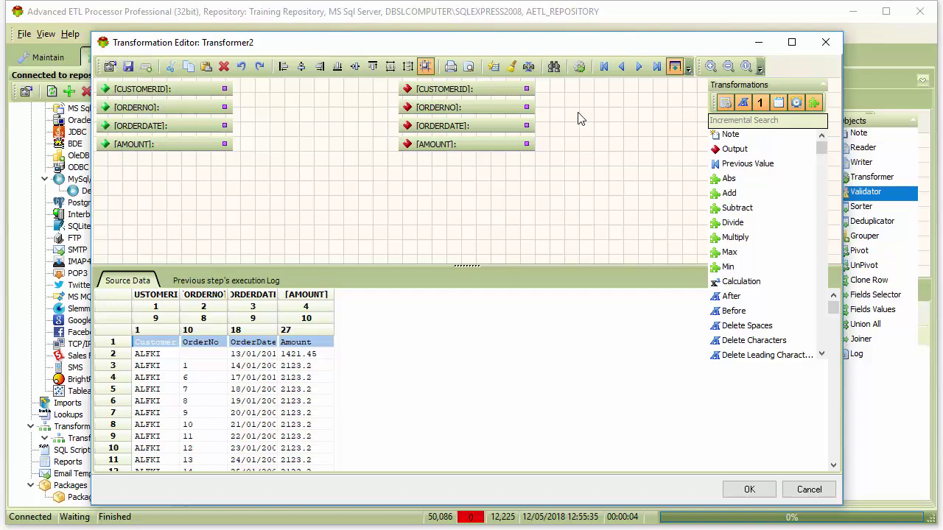
{"action": "left_click", "coordinate": [495, 70]}
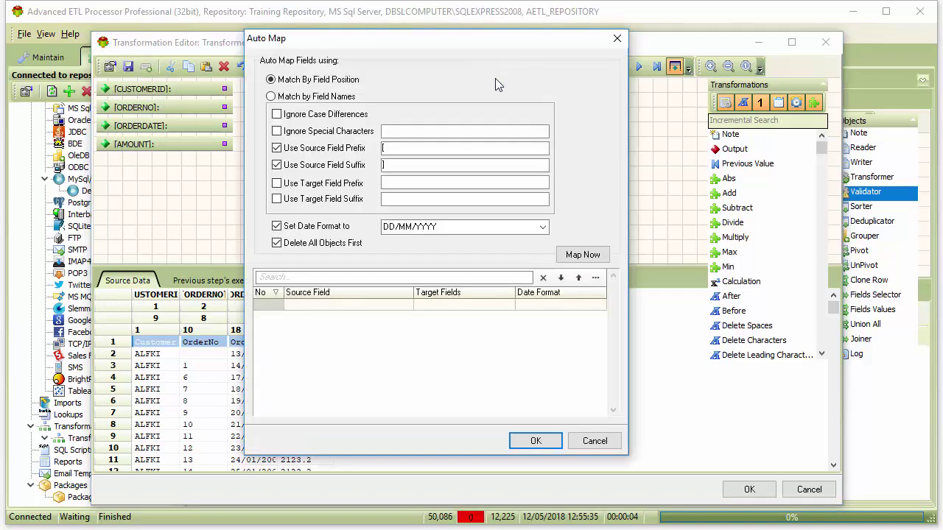
{"action": "left_click", "coordinate": [583, 255]}
{"action": "left_click", "coordinate": [541, 446]}
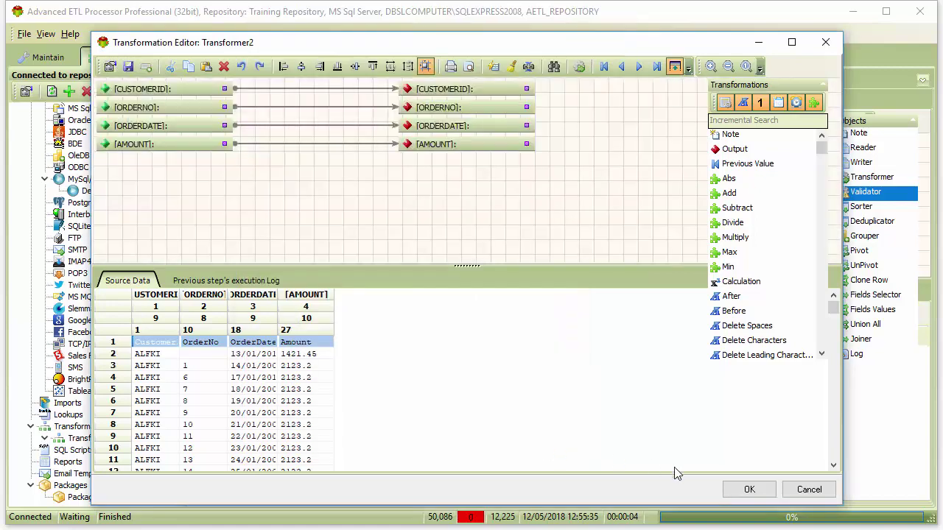
{"action": "left_click", "coordinate": [751, 490]}
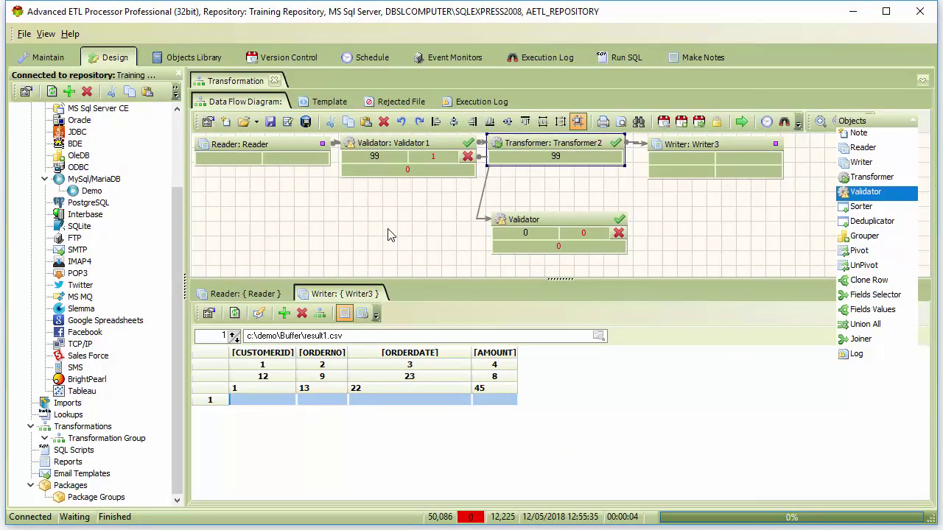
In the second Validator, find Concatenate with the search text "con" and place it below and between the source and target fields
{"action": "double_click", "coordinate": [558, 230]}
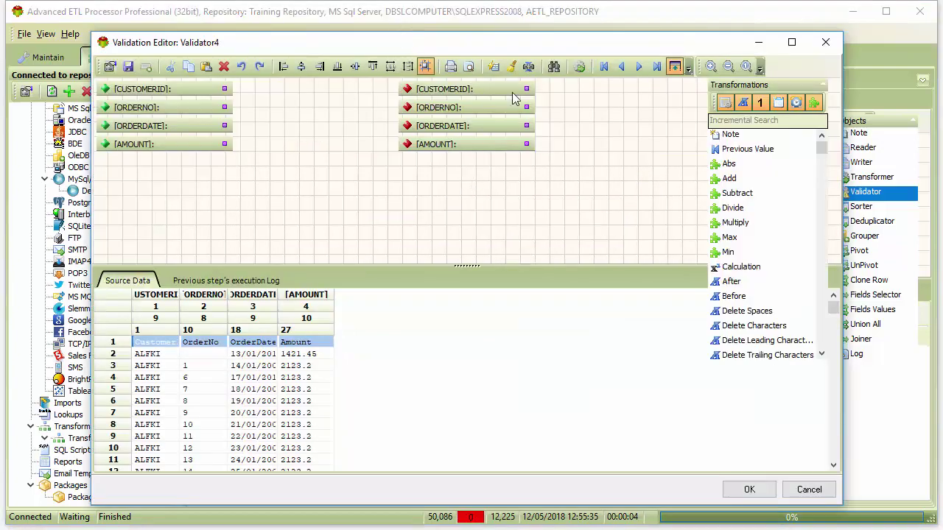
{"action": "left_click", "coordinate": [746, 122]}
{"action": "type", "text": "con"}
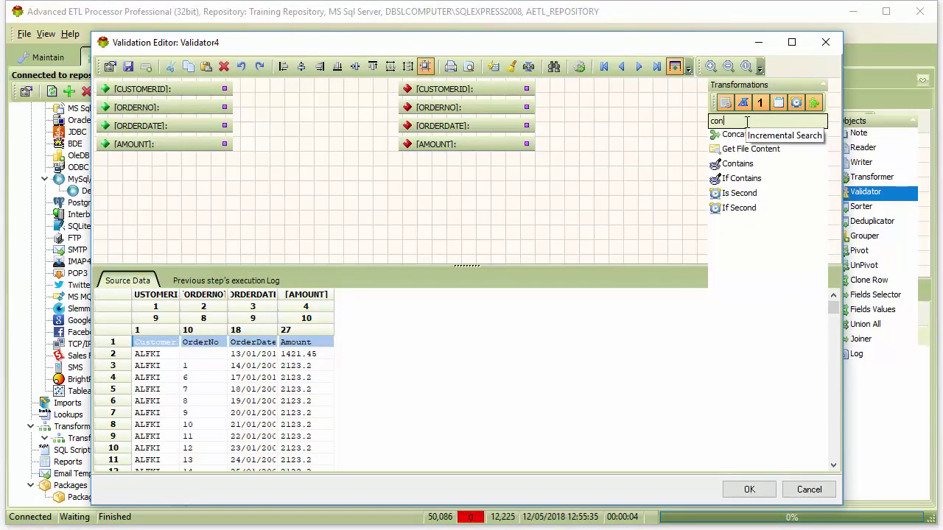
{"action": "left_click_drag", "start_coordinate": [744, 135], "coordinate": [599, 157]}
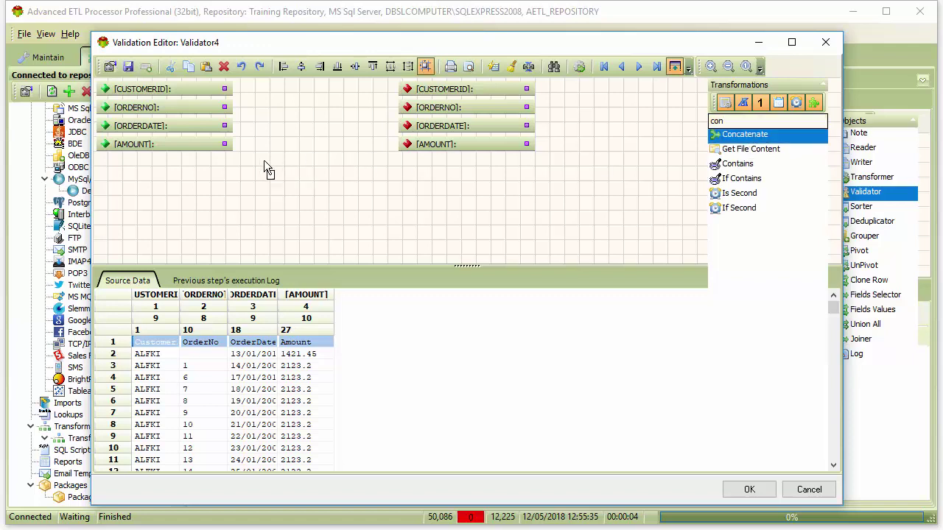
{"action": "left_click_drag", "start_coordinate": [264, 161], "coordinate": [264, 160]}
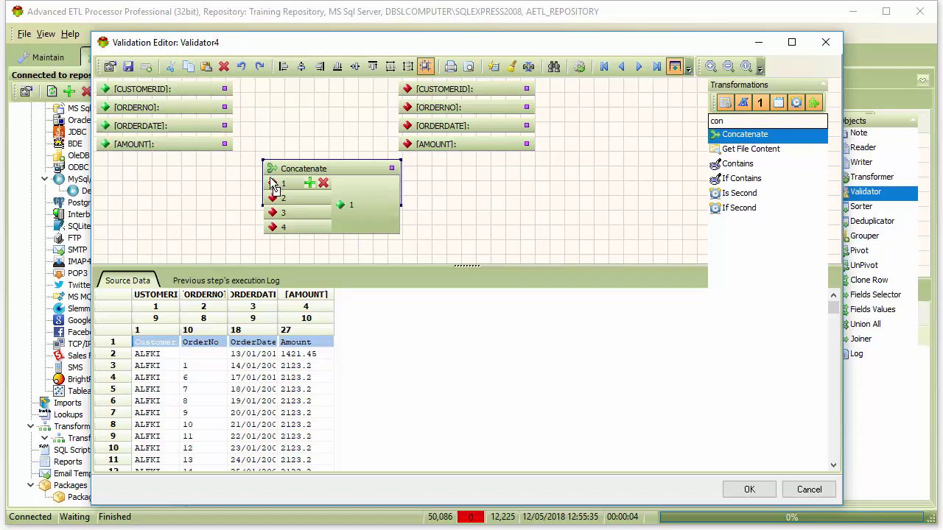
Link CUSTOMERID, ORDERNO, ORDERDATE and AMOUNT to Concatenate inputs 1 to 4 and shift the object slightly away from the source fields
{"action": "left_click_drag", "start_coordinate": [273, 185], "coordinate": [225, 89]}
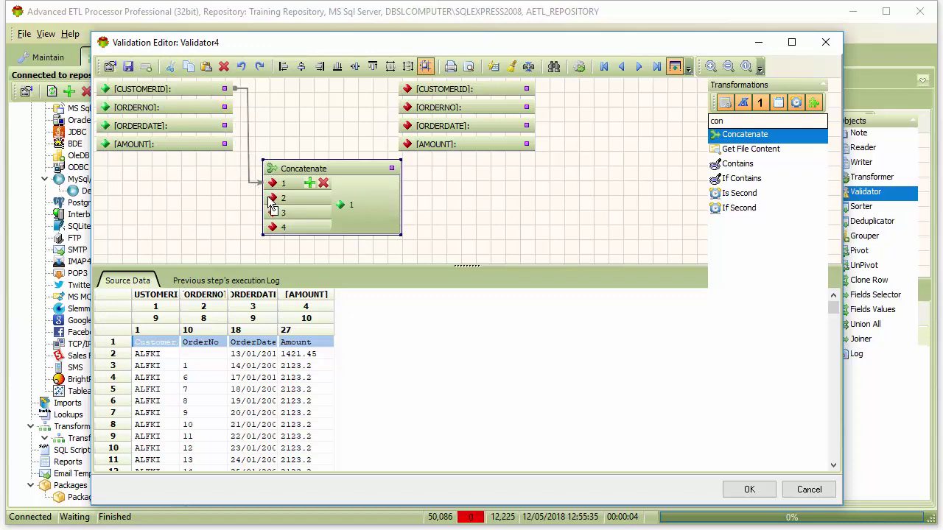
{"action": "left_click_drag", "start_coordinate": [271, 198], "coordinate": [225, 107]}
{"action": "mouse_move", "coordinate": [271, 213]}
{"action": "left_mouse_down"}
{"action": "mouse_move", "coordinate": [225, 125]}
{"action": "mouse_move", "coordinate": [271, 235]}
{"action": "mouse_move", "coordinate": [272, 227]}
{"action": "left_mouse_up"}
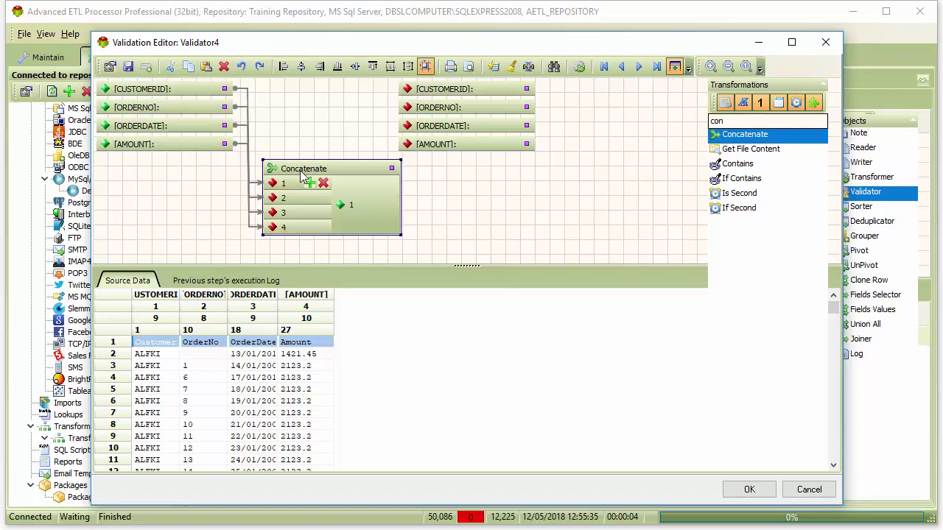
{"action": "left_click_drag", "start_coordinate": [302, 175], "coordinate": [325, 167]}
Find the Is Equal To check with "is eq", place it beside Concatenate and link Concatenate's output to it
{"action": "double_click", "coordinate": [756, 123]}
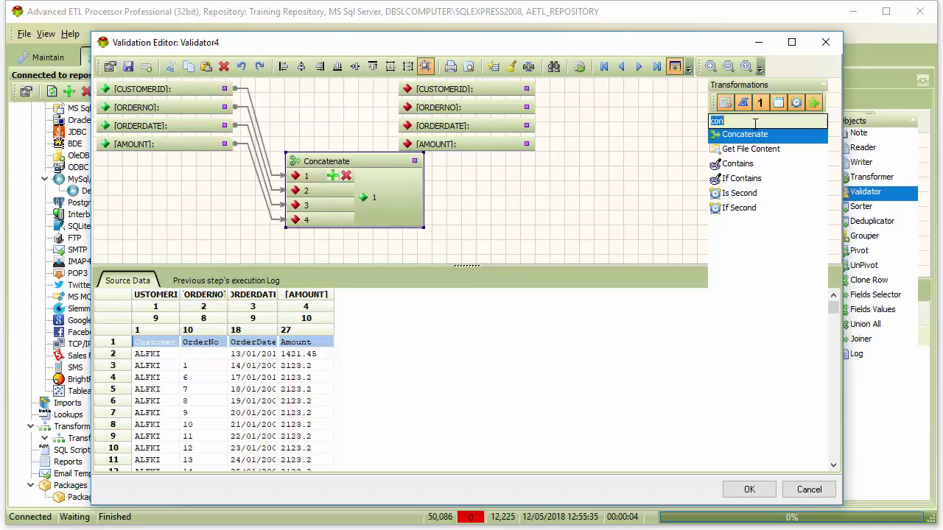
{"action": "key", "text": "BackSpace"}
{"action": "type", "text": "is"}
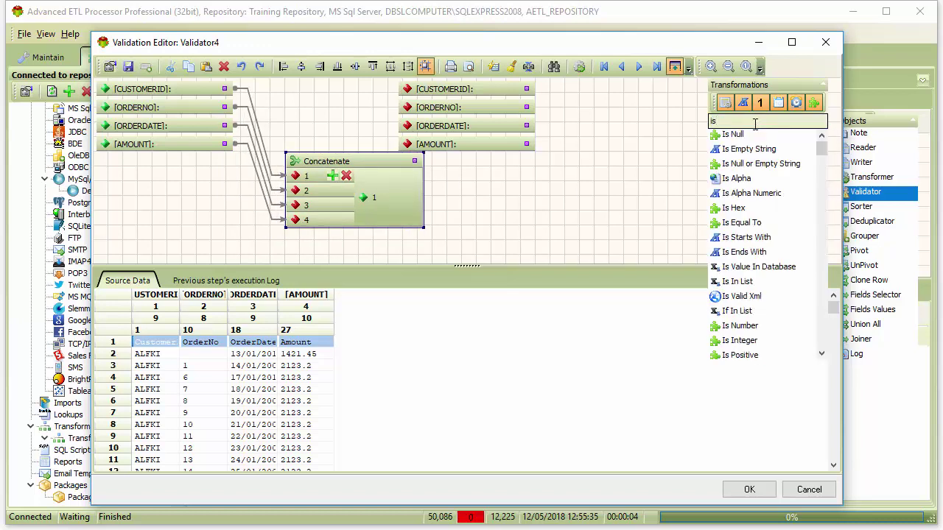
{"action": "type", "text": " eq"}
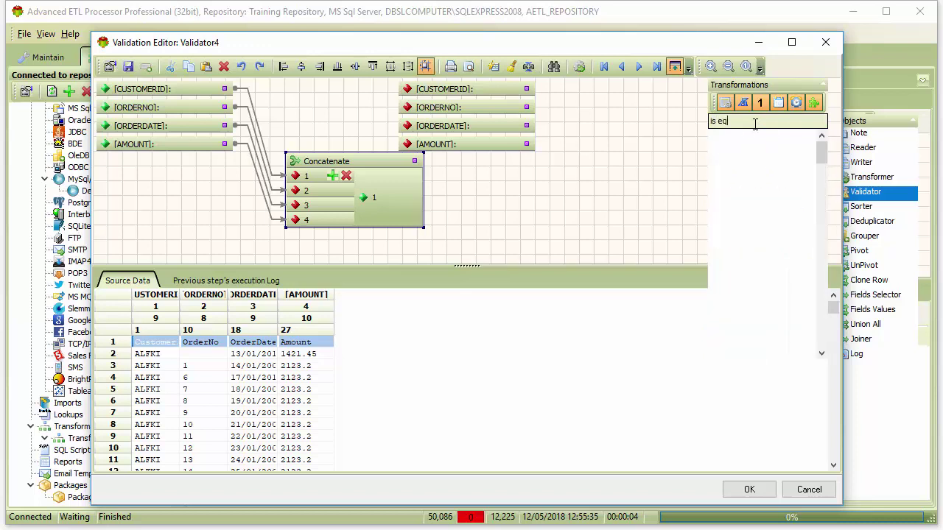
{"action": "left_click_drag", "start_coordinate": [756, 140], "coordinate": [661, 179]}
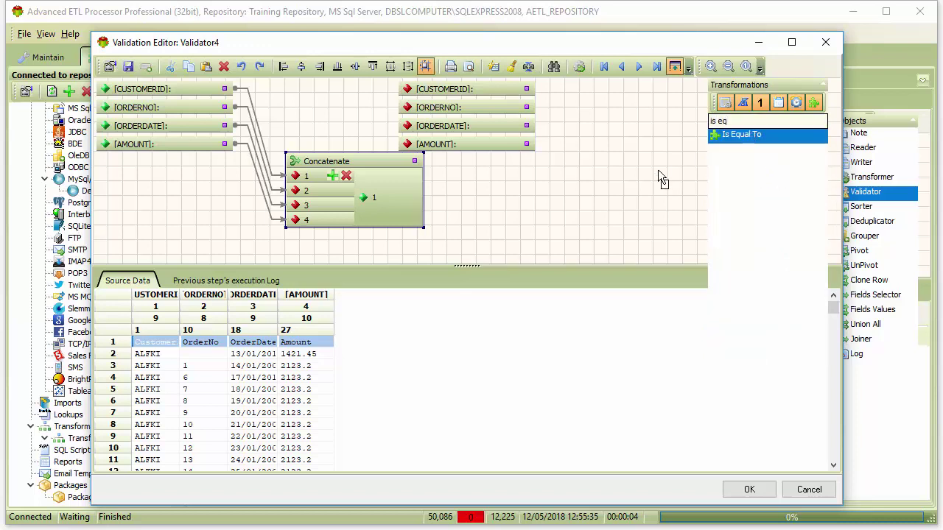
{"action": "left_click_drag", "start_coordinate": [498, 195], "coordinate": [442, 191]}
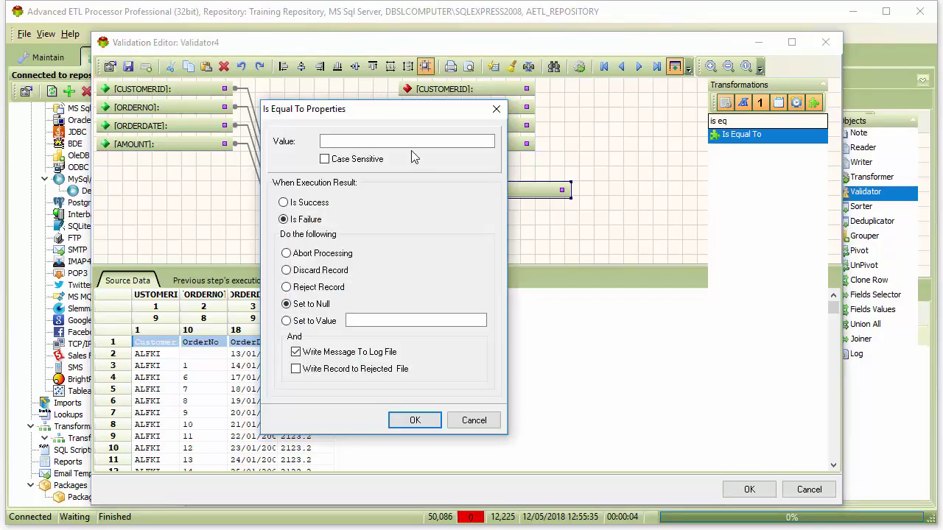
Set the Is Equal To value to CustomerIDOrderNoOrderDateAmount with Abort Processing on failure, and save the second Validator
{"action": "type", "text": "CustomerIDOrderNoOrderDateAmount"}
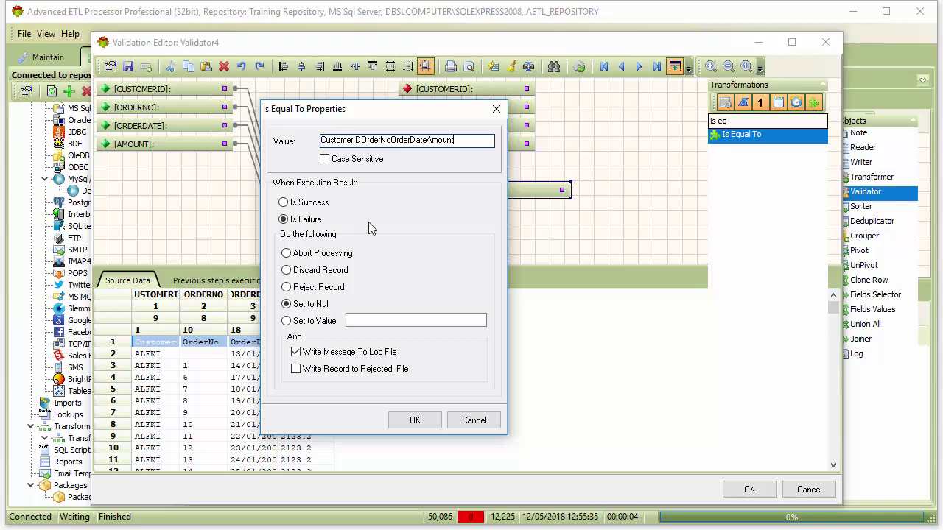
{"action": "left_click", "coordinate": [327, 256]}
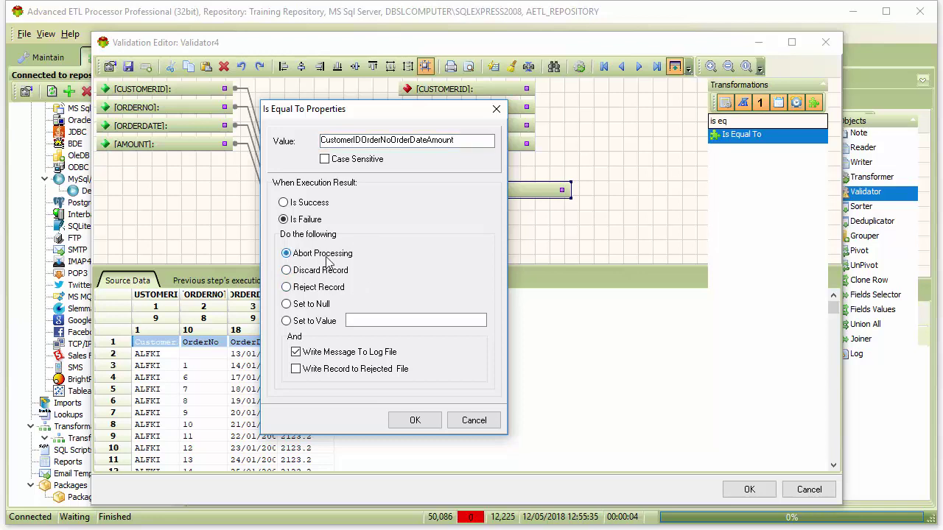
{"action": "left_click", "coordinate": [394, 420]}
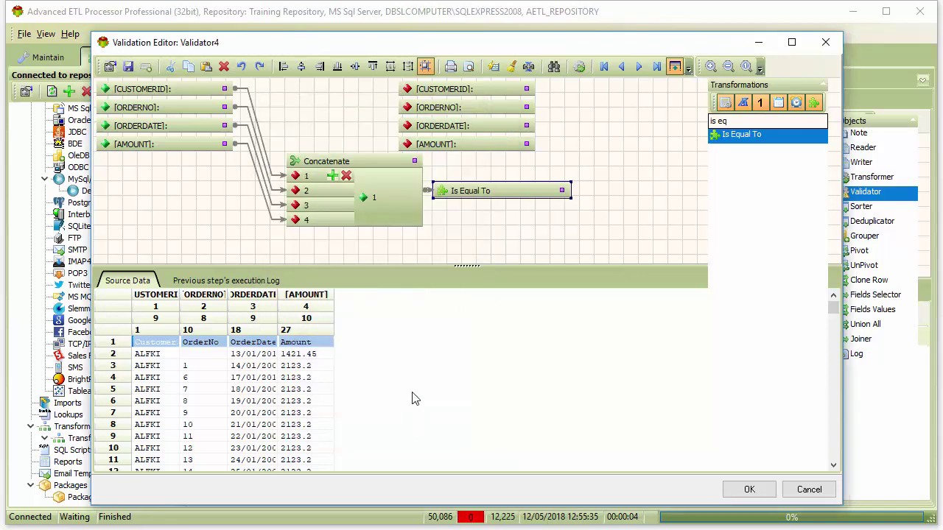
{"action": "left_click", "coordinate": [747, 490]}
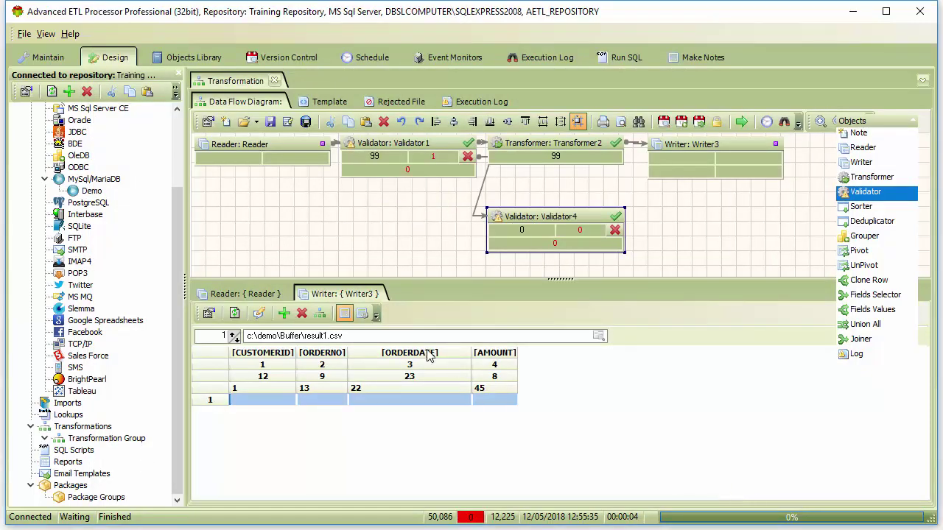
Show the Reader's Orders.csv data, run the transformation and dismiss the processing window
{"action": "left_click", "coordinate": [259, 295]}
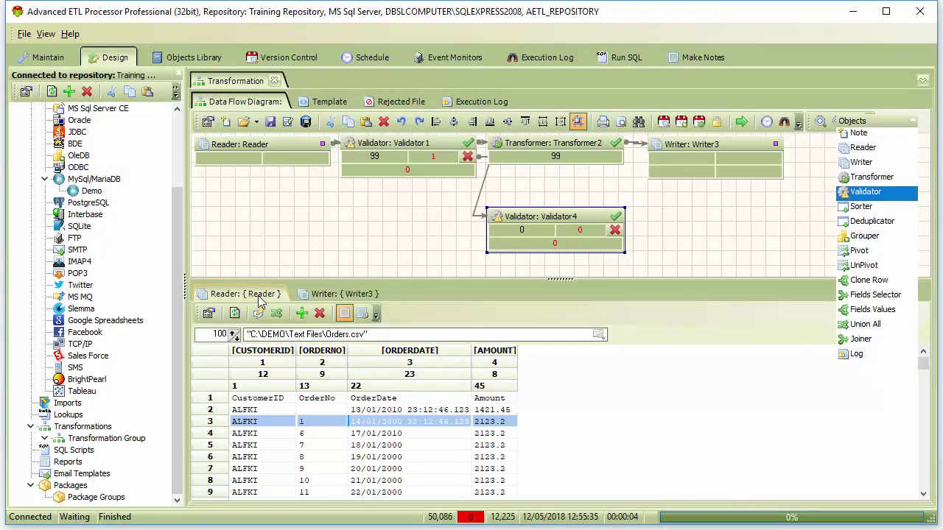
{"action": "left_click", "coordinate": [742, 127]}
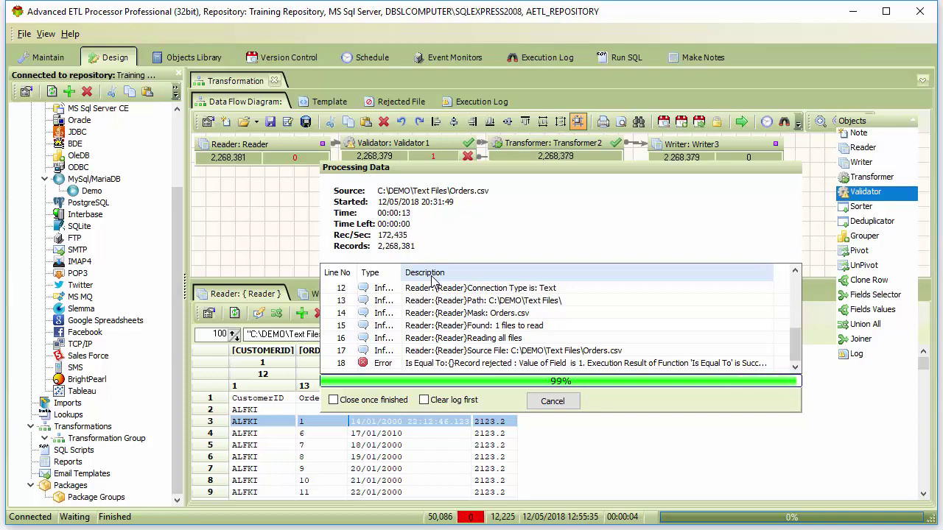
{"action": "left_click", "coordinate": [556, 407]}
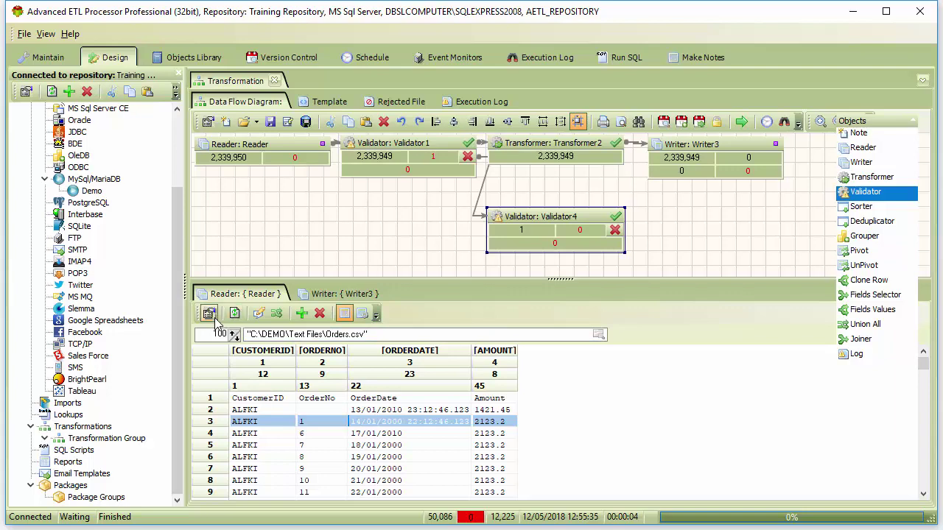
Change the Reader's source file to contractors.csv from the DEMO Text Files folder
{"action": "left_click", "coordinate": [599, 335]}
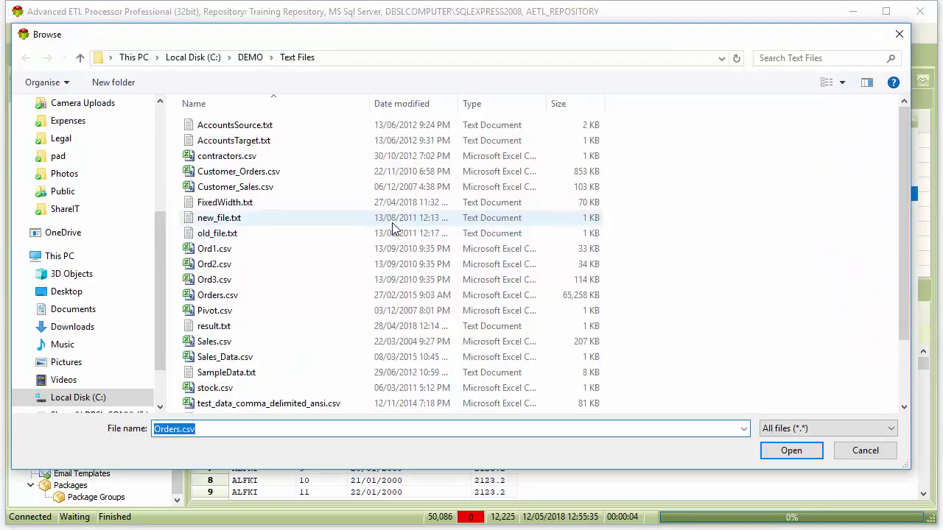
{"action": "left_click", "coordinate": [295, 156]}
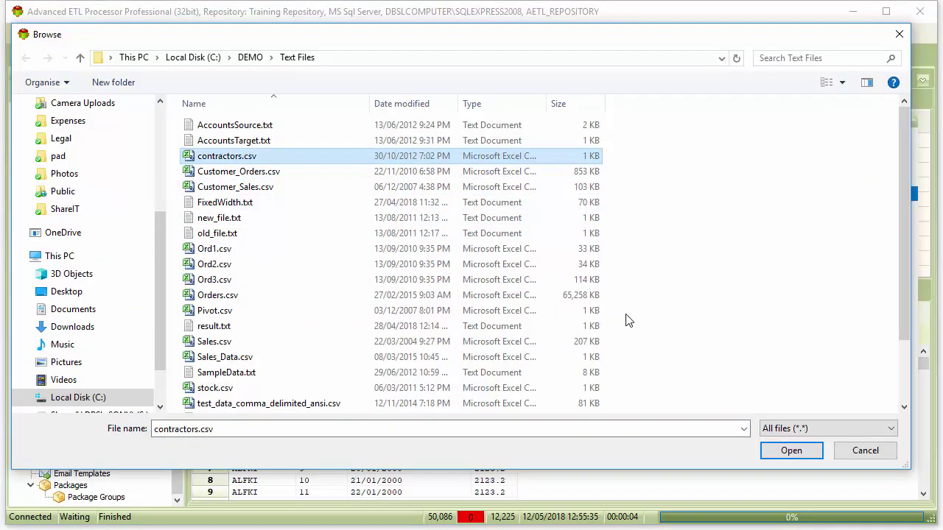
{"action": "left_click", "coordinate": [791, 449]}
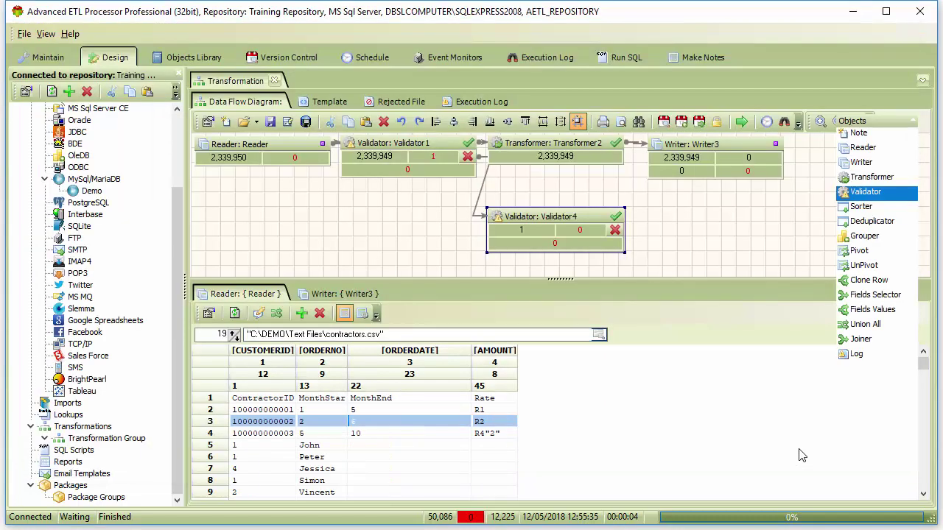
Run the transformation on contractors.csv, read the Is Equal To entries in the processing log and close the log window
{"action": "left_click", "coordinate": [742, 122]}
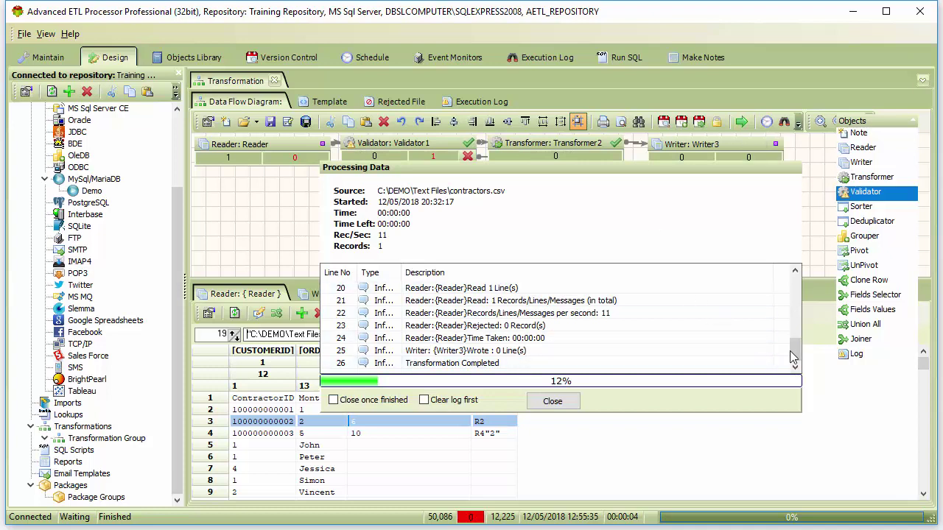
{"action": "scroll", "coordinate": [794, 347], "scroll_direction": "up", "scroll_amount": 1}
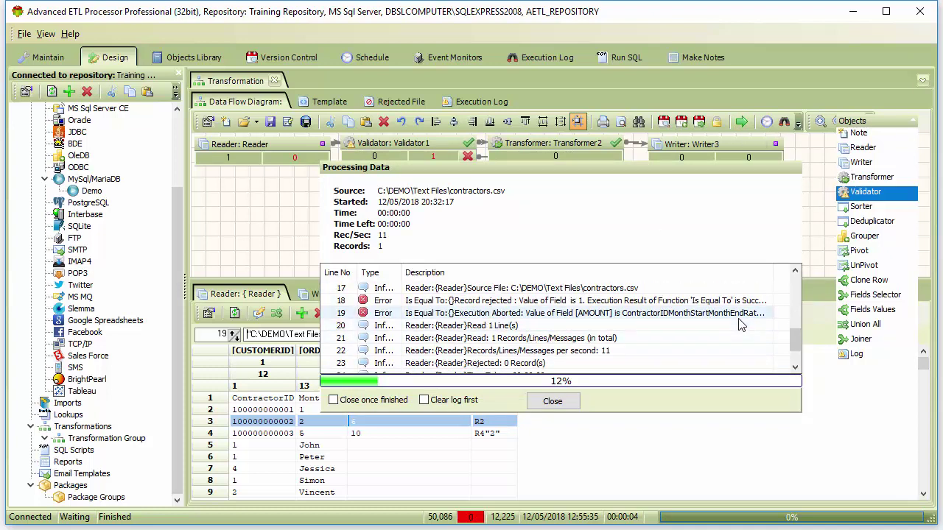
{"action": "left_click", "coordinate": [740, 318]}
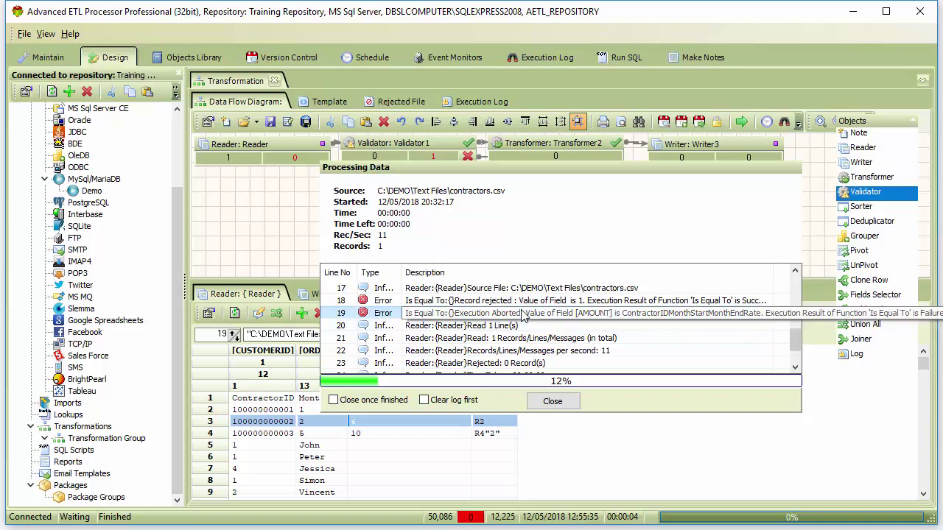
{"action": "left_click", "coordinate": [554, 402]}
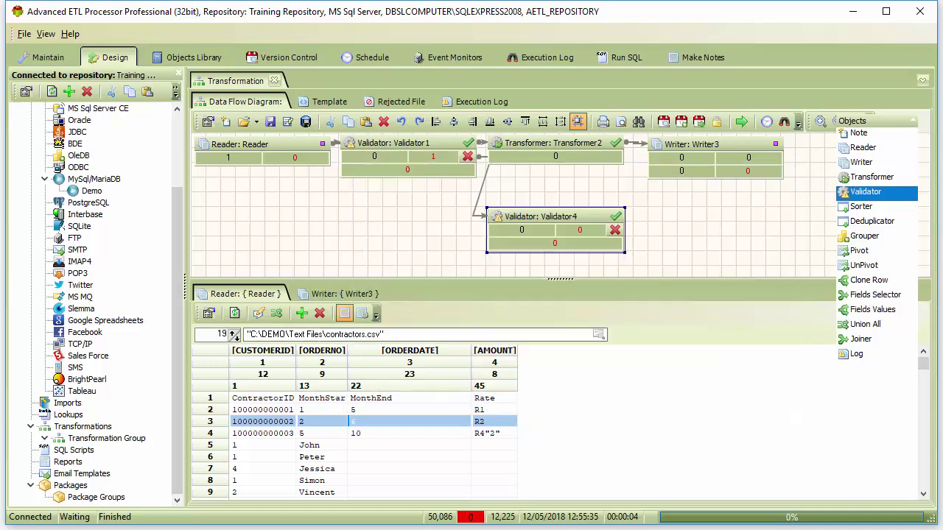